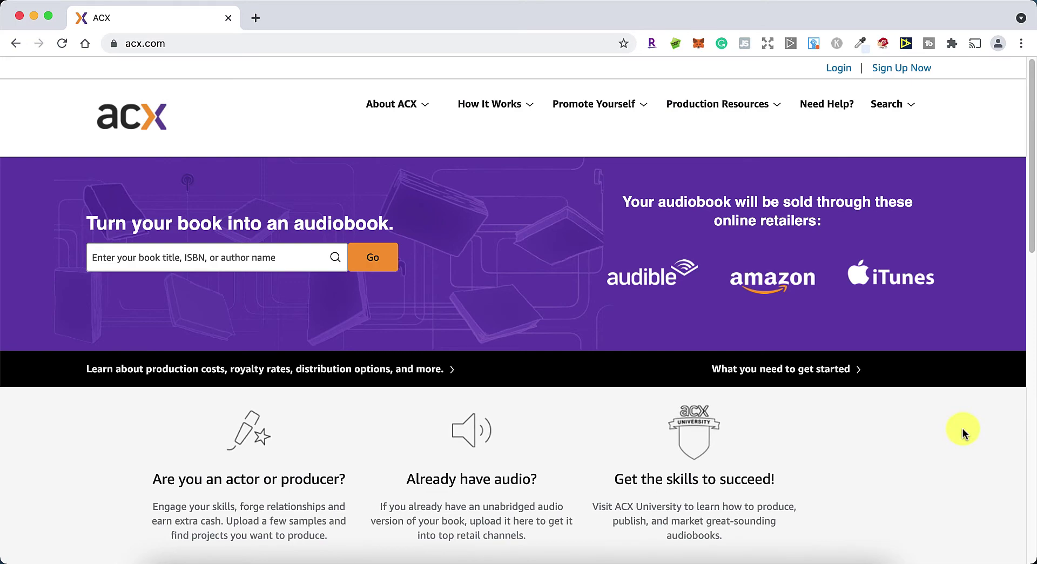
Examine the ACX home page footer for the full name behind the abbreviation ACX
{"action": "scroll", "coordinate": [971, 446], "scroll_direction": "down", "scroll_amount": 15}
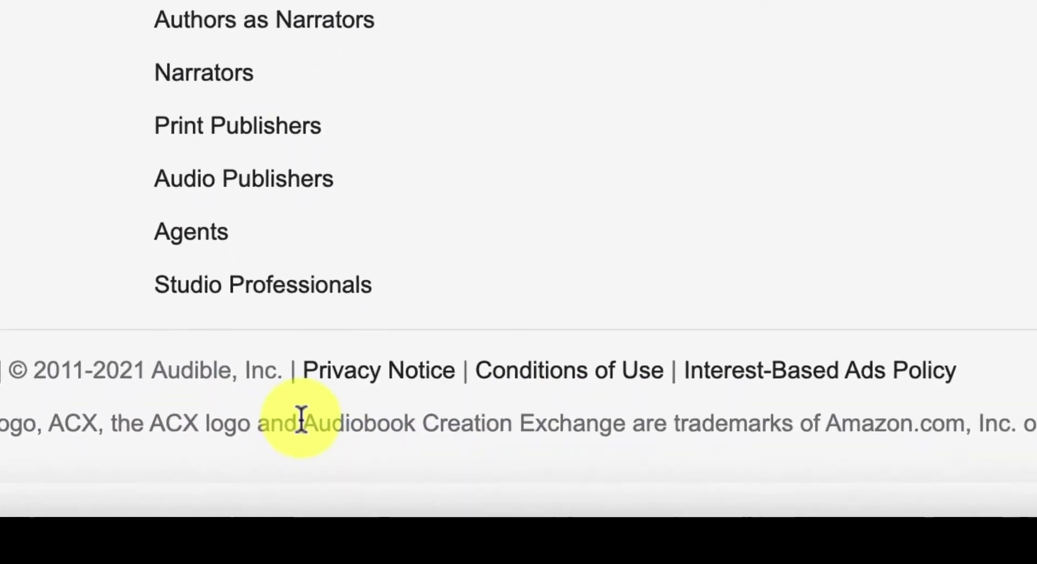
{"action": "left_click_drag", "start_coordinate": [315, 456], "coordinate": [458, 456]}
{"action": "left_click_drag", "start_coordinate": [513, 381], "coordinate": [685, 377]}
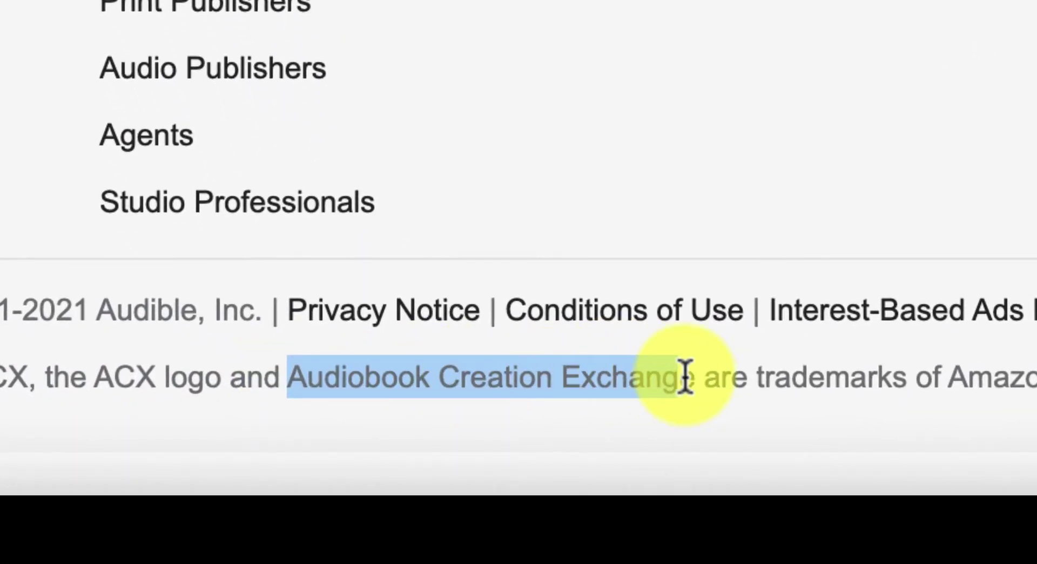
{"action": "left_click", "coordinate": [1027, 351]}
{"action": "scroll", "coordinate": [519, 270], "scroll_direction": "up", "scroll_amount": 15}
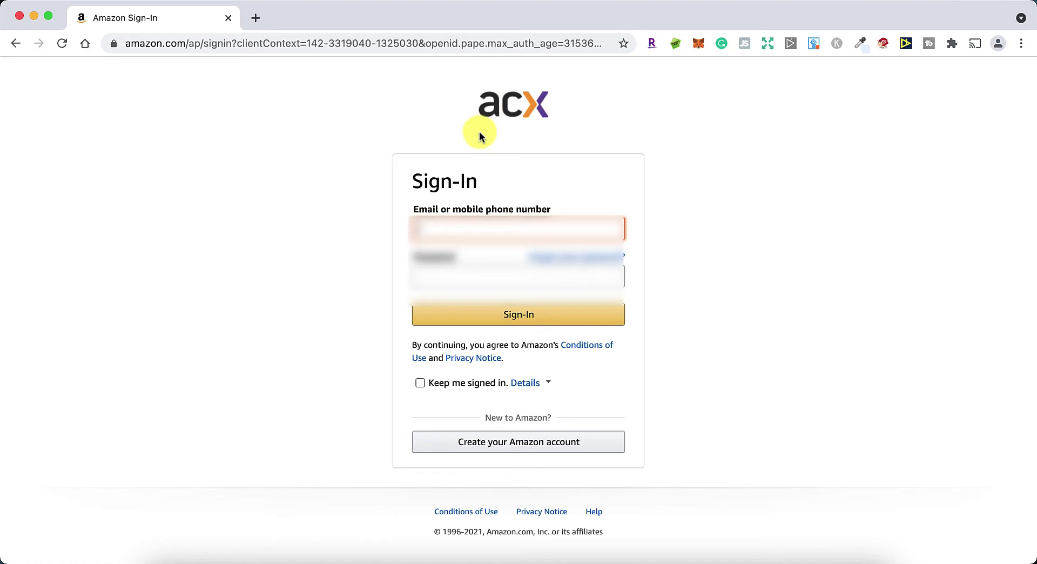
Sign in to ACX with the saved account e-mail and the account password
{"action": "left_click", "coordinate": [470, 230]}
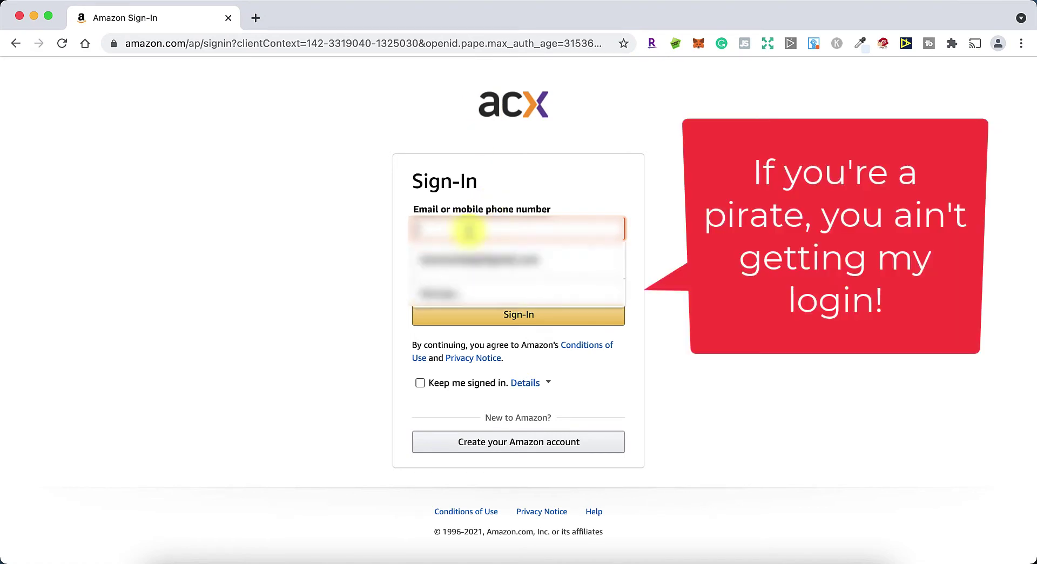
{"action": "left_click", "coordinate": [489, 265]}
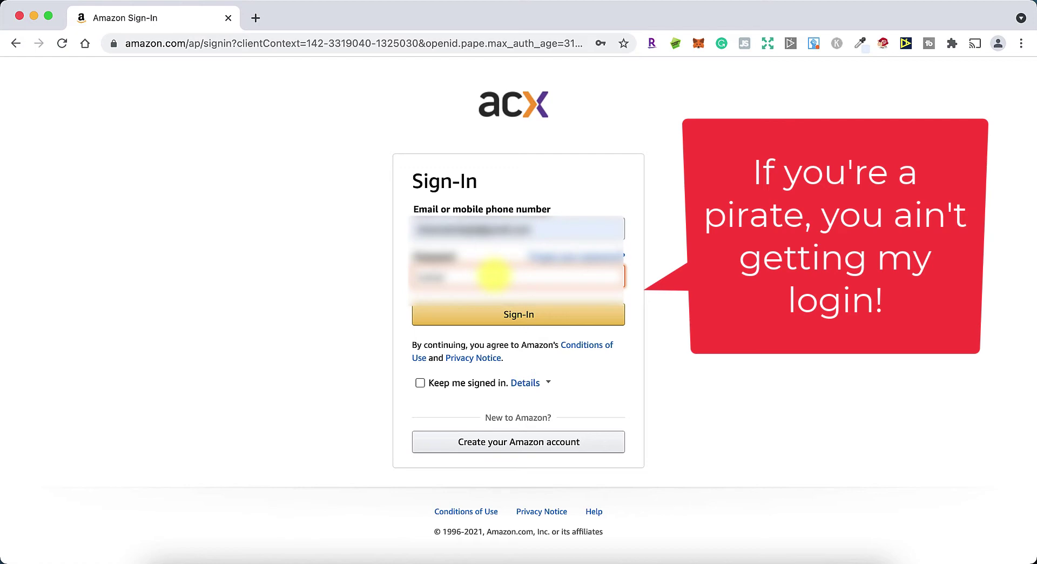
{"action": "key", "text": "Return"}
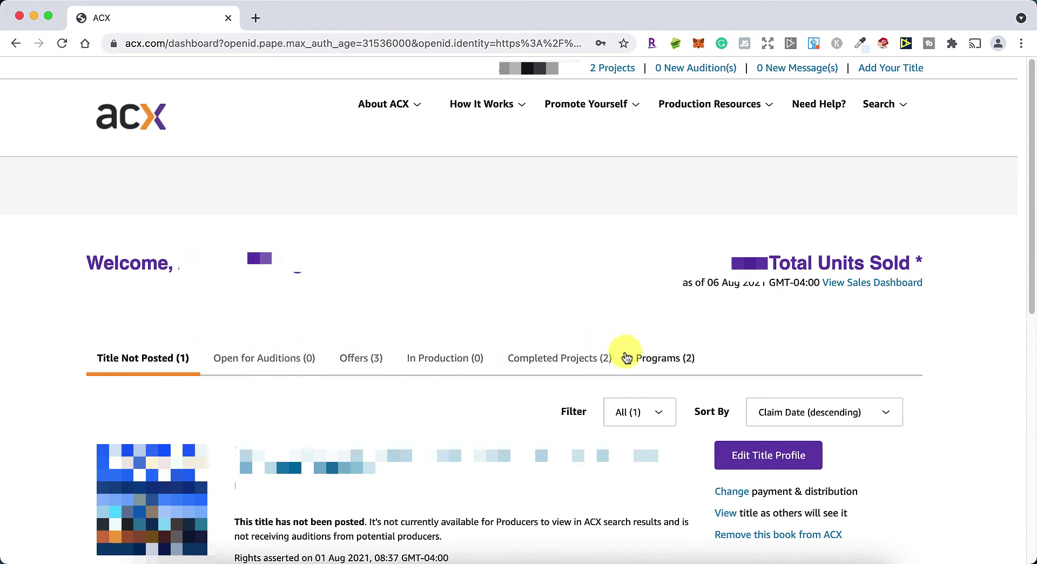
Display the completed projects on the dashboard and look through them
{"action": "left_click", "coordinate": [576, 365]}
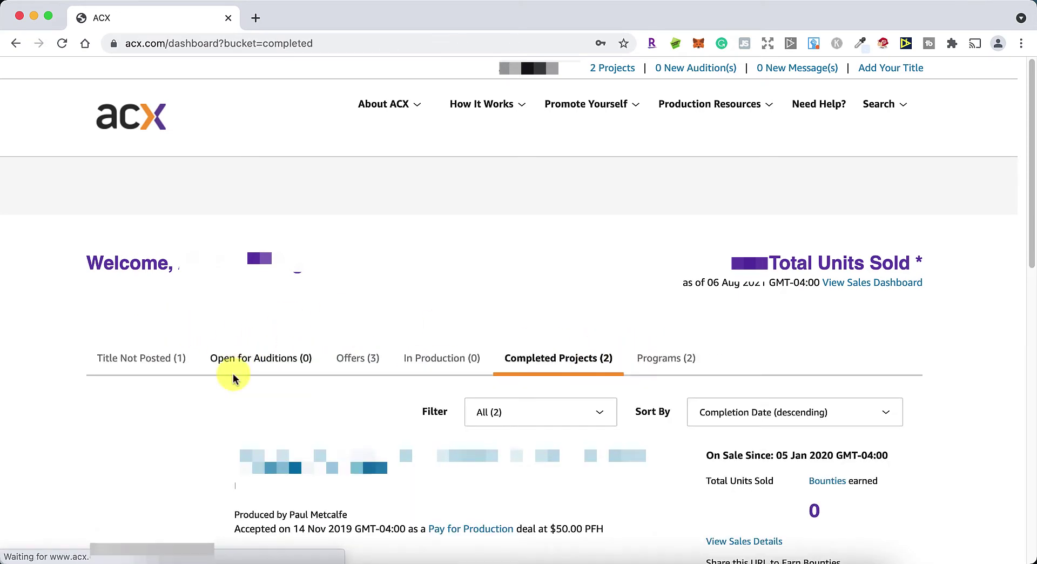
{"action": "scroll", "coordinate": [193, 405], "scroll_direction": "down", "scroll_amount": 4}
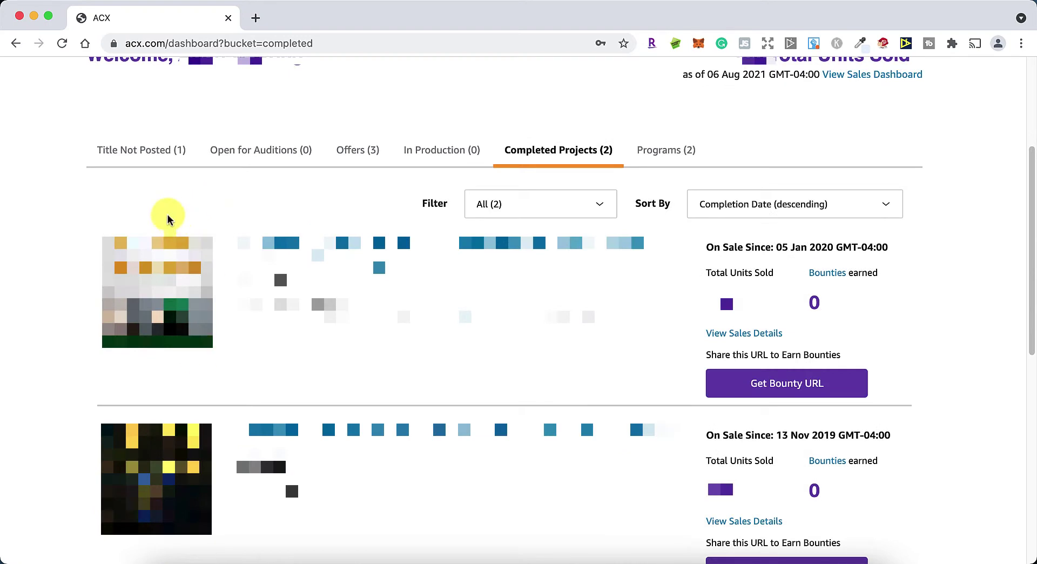
{"action": "scroll", "coordinate": [609, 514], "scroll_direction": "up", "scroll_amount": 4}
Examine the total units sold and its reporting date, and view the sales dashboard
{"action": "left_click_drag", "start_coordinate": [753, 263], "coordinate": [937, 253]}
{"action": "left_click", "coordinate": [937, 253]}
{"action": "left_click_drag", "start_coordinate": [702, 283], "coordinate": [767, 287]}
{"action": "left_click", "coordinate": [767, 291]}
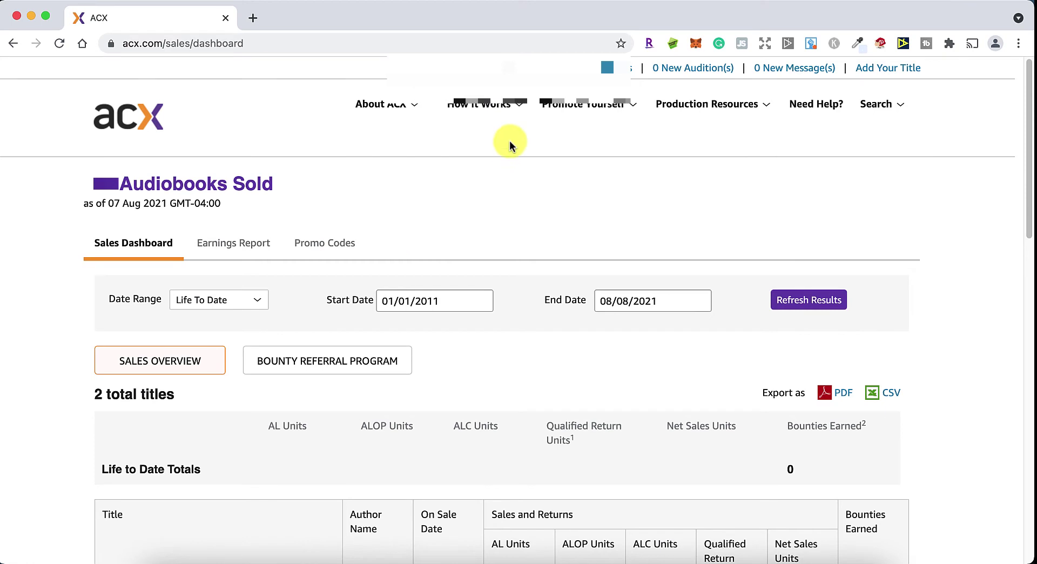
Start adding a title from the account options and search the book catalog for "A NAME YOU TYPE IN"
{"action": "left_click", "coordinate": [509, 71]}
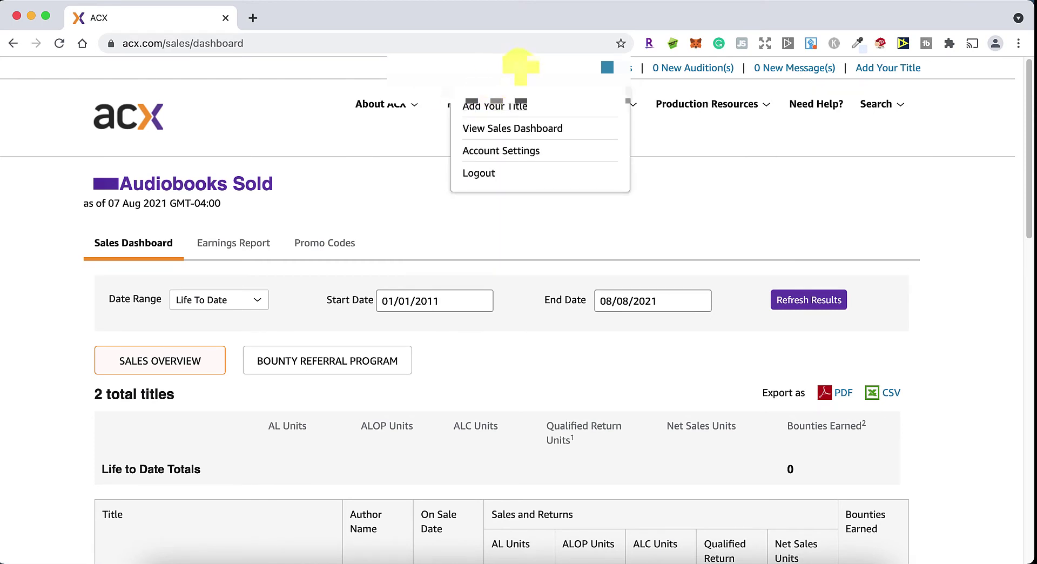
{"action": "left_click", "coordinate": [502, 108]}
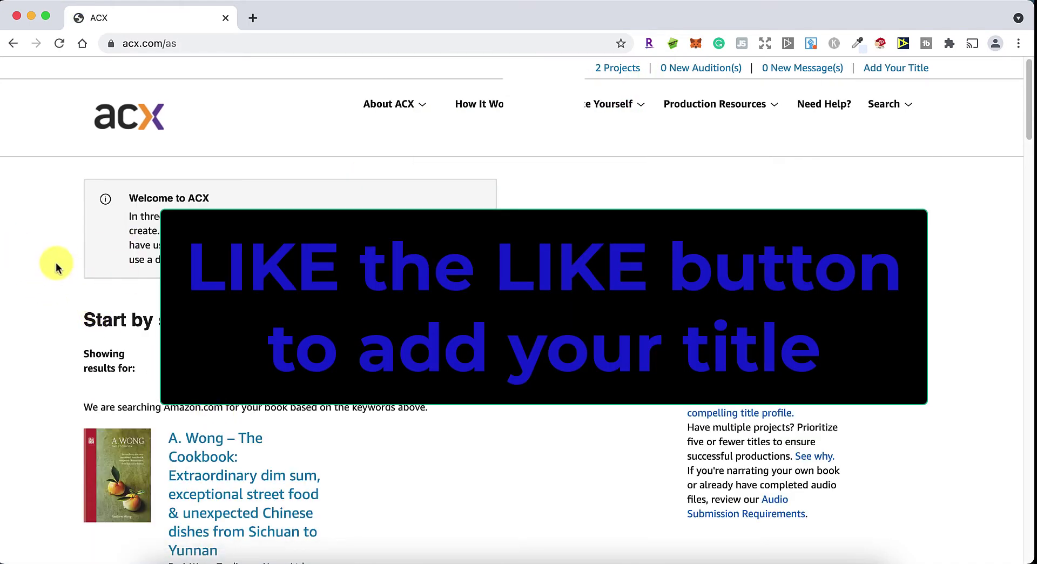
{"action": "triple_click", "coordinate": [275, 356]}
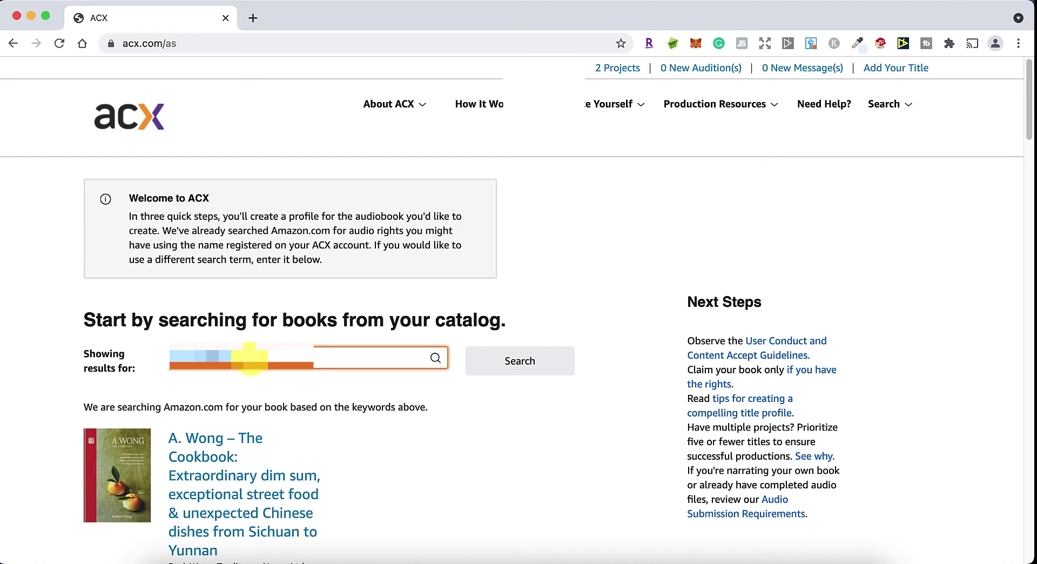
{"action": "type", "text": "A NAME YOU TYPE"}
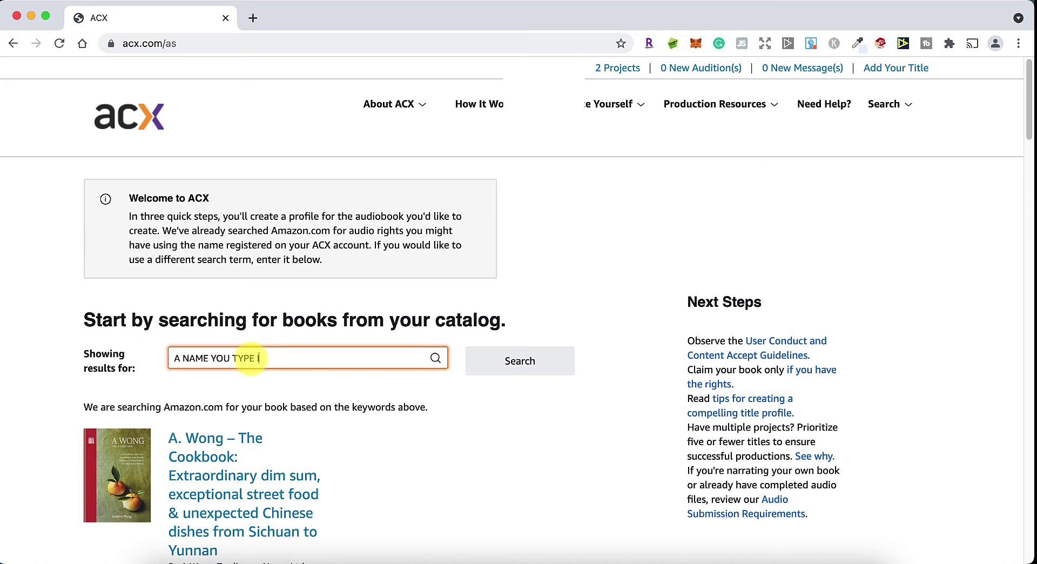
{"action": "type", "text": " IN"}
{"action": "left_click", "coordinate": [527, 361]}
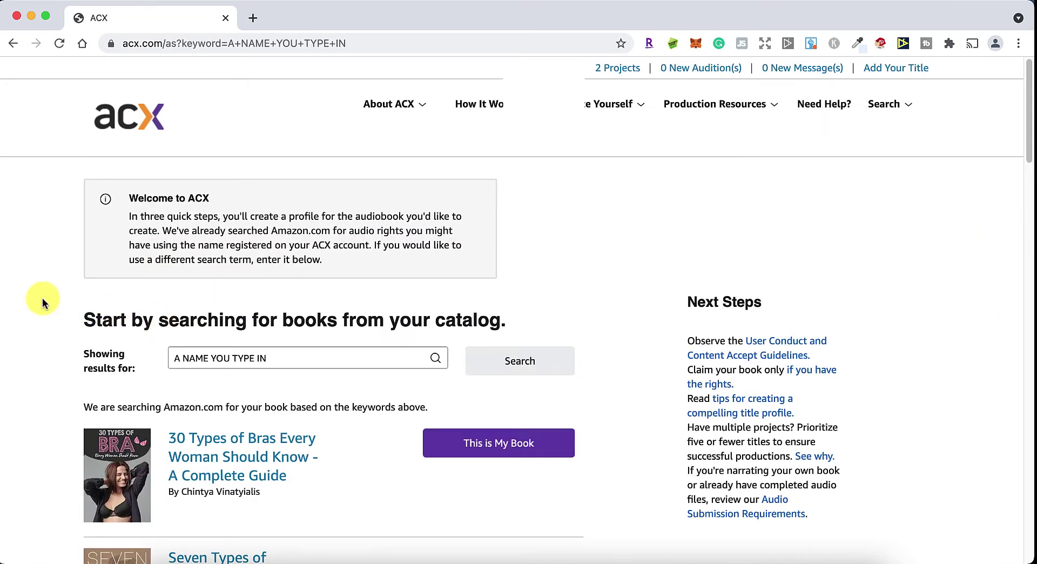
Browse the catalog search results for books that can be claimed
{"action": "scroll", "coordinate": [37, 294], "scroll_direction": "down", "scroll_amount": 9}
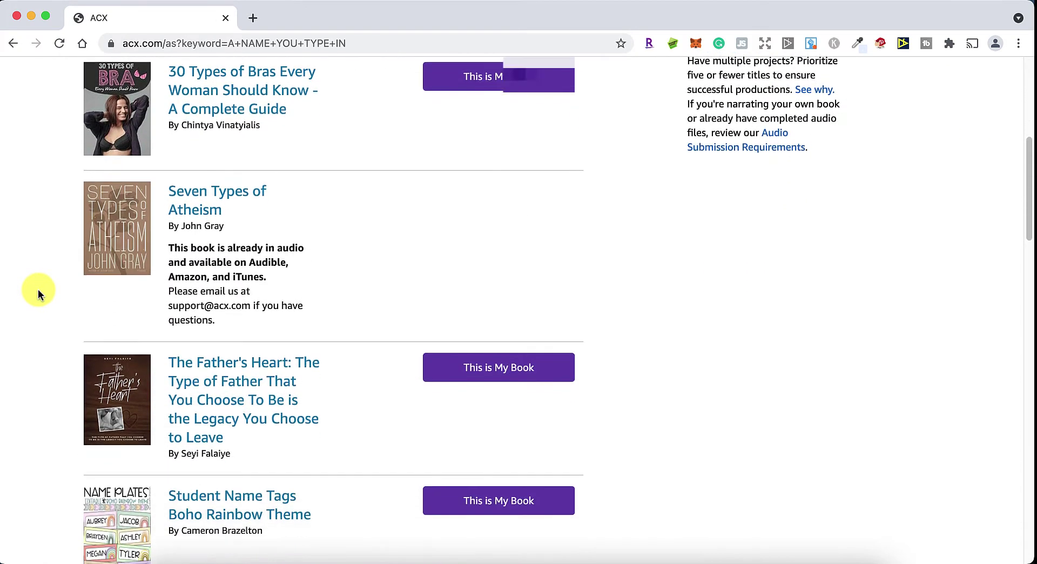
{"action": "scroll", "coordinate": [38, 294], "scroll_direction": "down", "scroll_amount": 13}
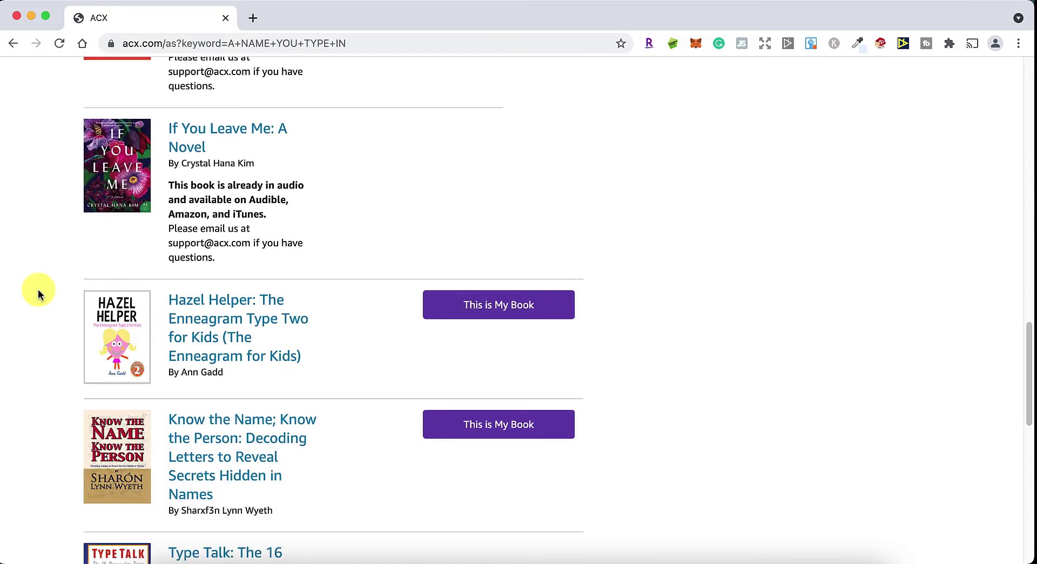
{"action": "scroll", "coordinate": [290, 294], "scroll_direction": "up", "scroll_amount": 20}
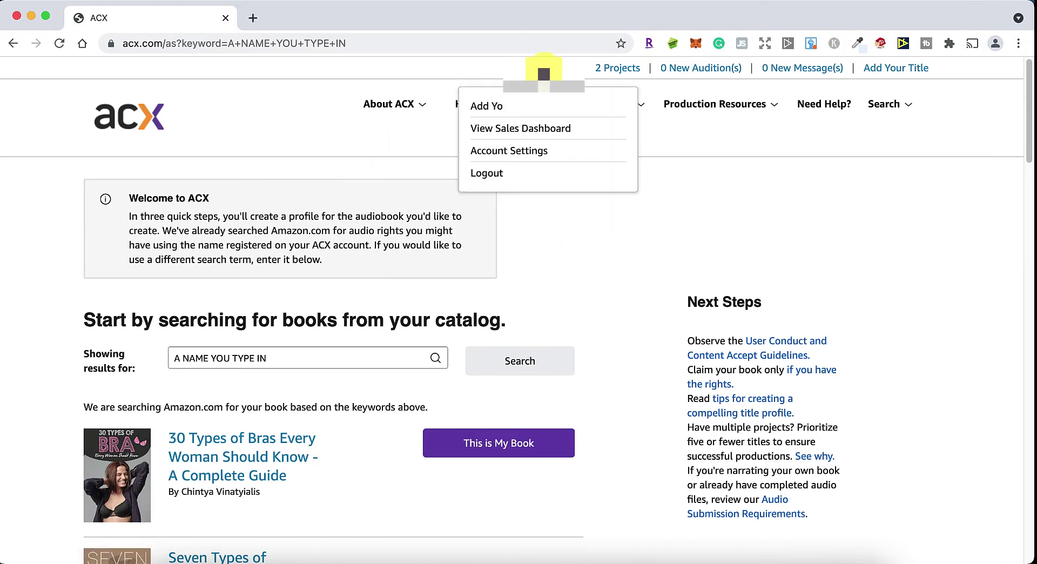
Go through the projects to the title's profile and examine its four setup stages, from Title Details to Review and Post
{"action": "left_click", "coordinate": [607, 68]}
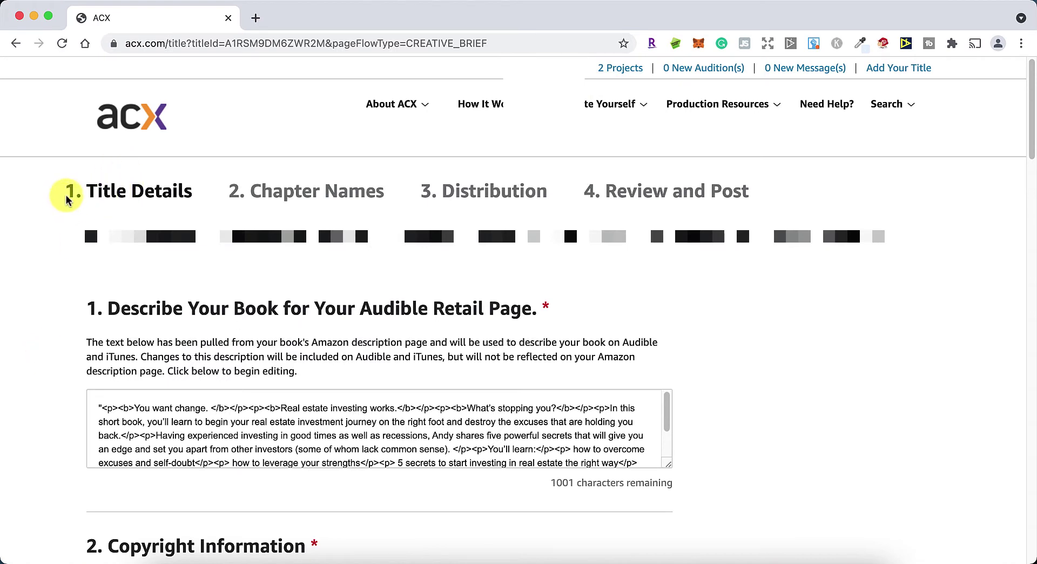
{"action": "left_click_drag", "start_coordinate": [87, 187], "coordinate": [756, 201]}
{"action": "left_click", "coordinate": [196, 189]}
{"action": "left_click", "coordinate": [751, 194]}
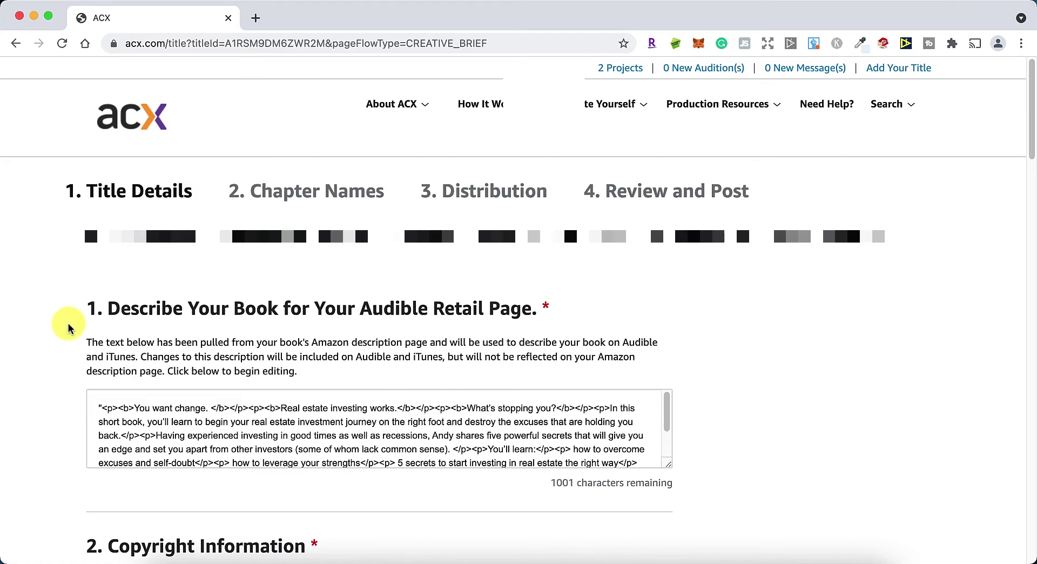
Examine the fiction or nonfiction choice and the available book categories in the title details
{"action": "scroll", "coordinate": [68, 327], "scroll_direction": "down", "scroll_amount": 3}
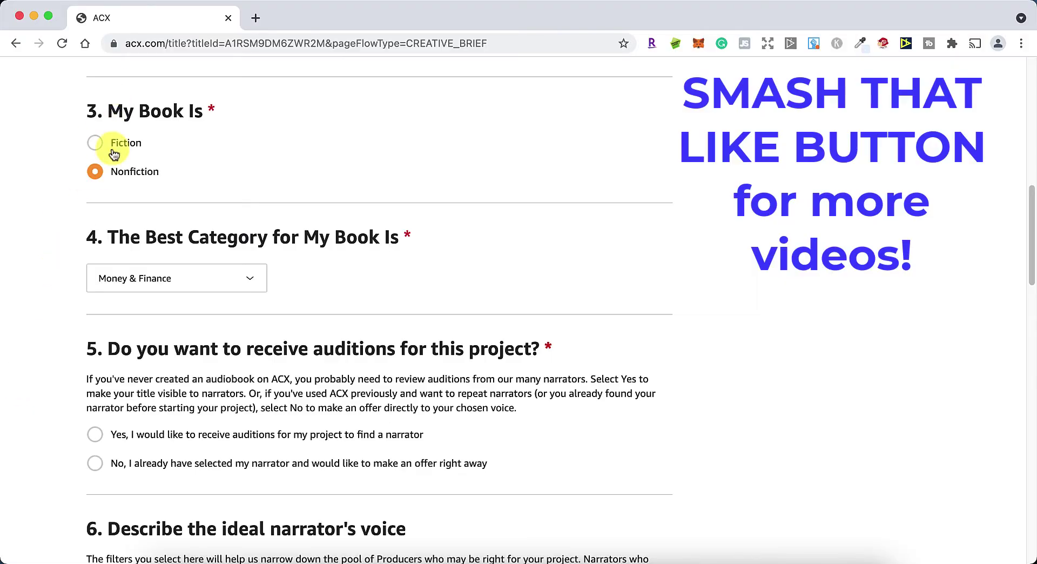
{"action": "scroll", "coordinate": [60, 324], "scroll_direction": "down", "scroll_amount": 3}
{"action": "left_click", "coordinate": [171, 167]}
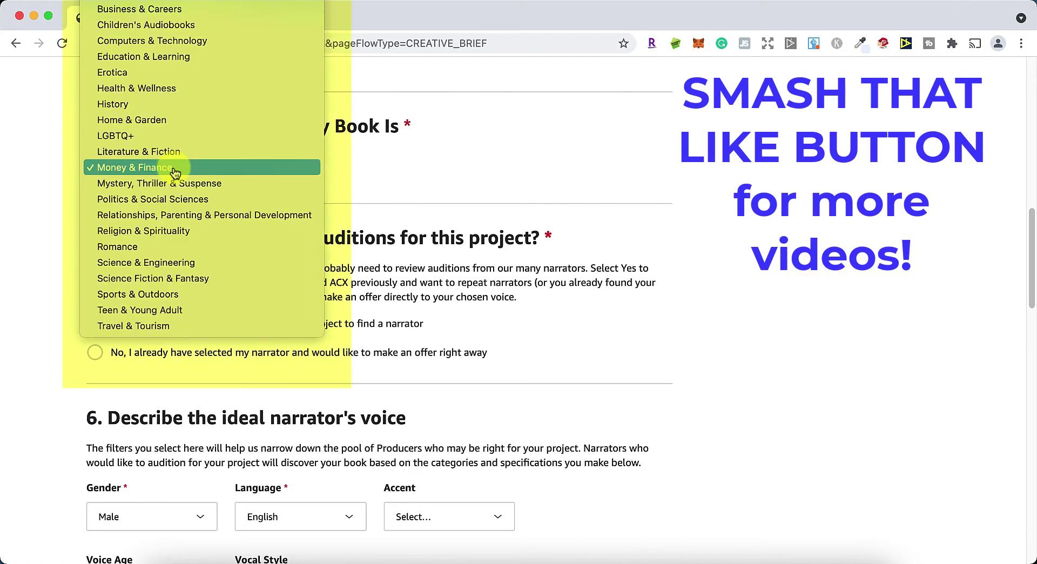
{"action": "scroll", "coordinate": [197, 159], "scroll_direction": "up", "scroll_amount": 2}
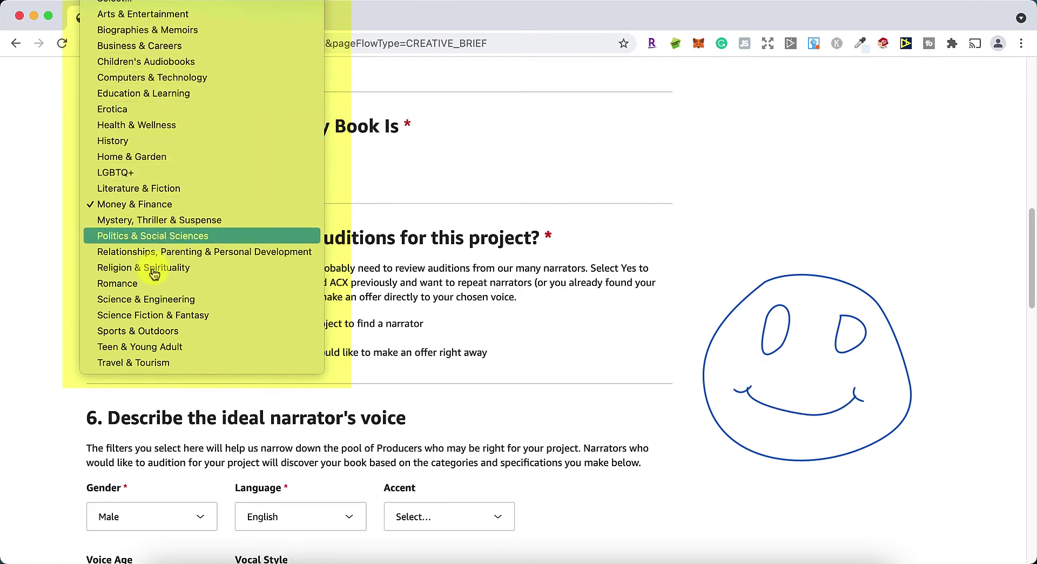
{"action": "left_click", "coordinate": [20, 278]}
Examine the question about receiving auditions for the project and its two answer options
{"action": "scroll", "coordinate": [48, 326], "scroll_direction": "down", "scroll_amount": 1}
{"action": "scroll", "coordinate": [48, 327], "scroll_direction": "down", "scroll_amount": 3}
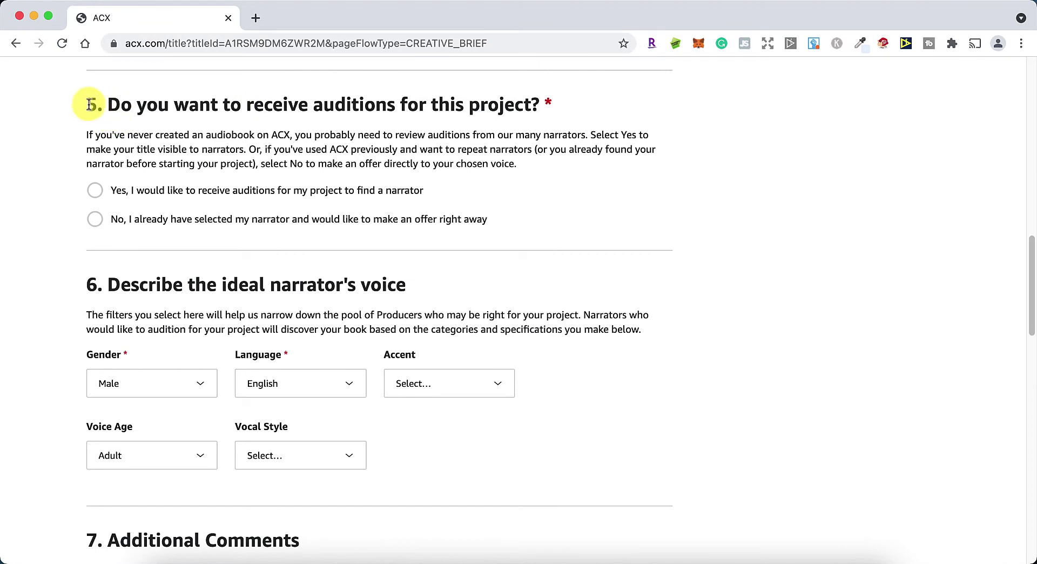
{"action": "left_click_drag", "start_coordinate": [91, 105], "coordinate": [555, 111]}
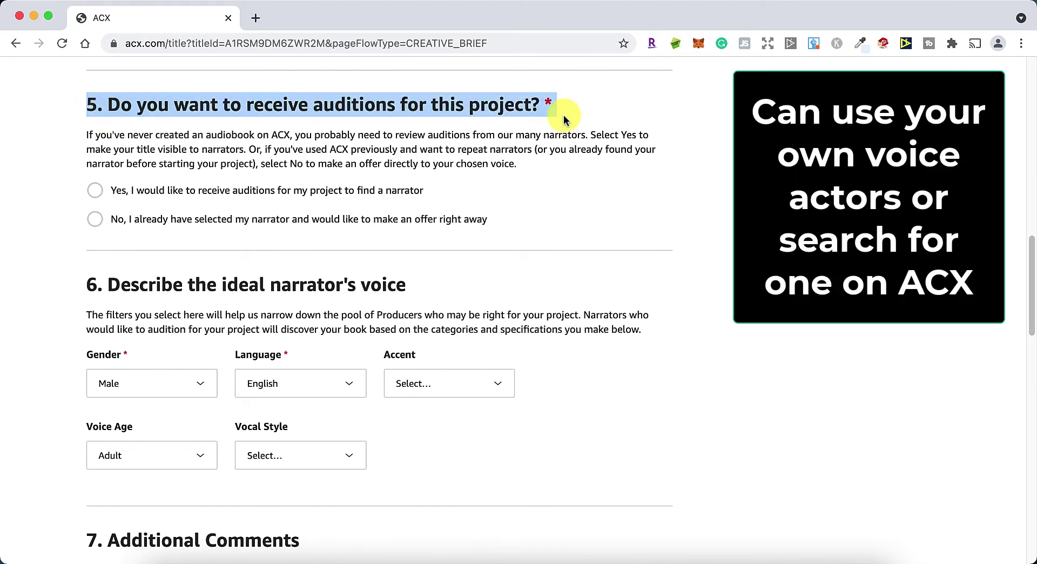
{"action": "left_click", "coordinate": [562, 115]}
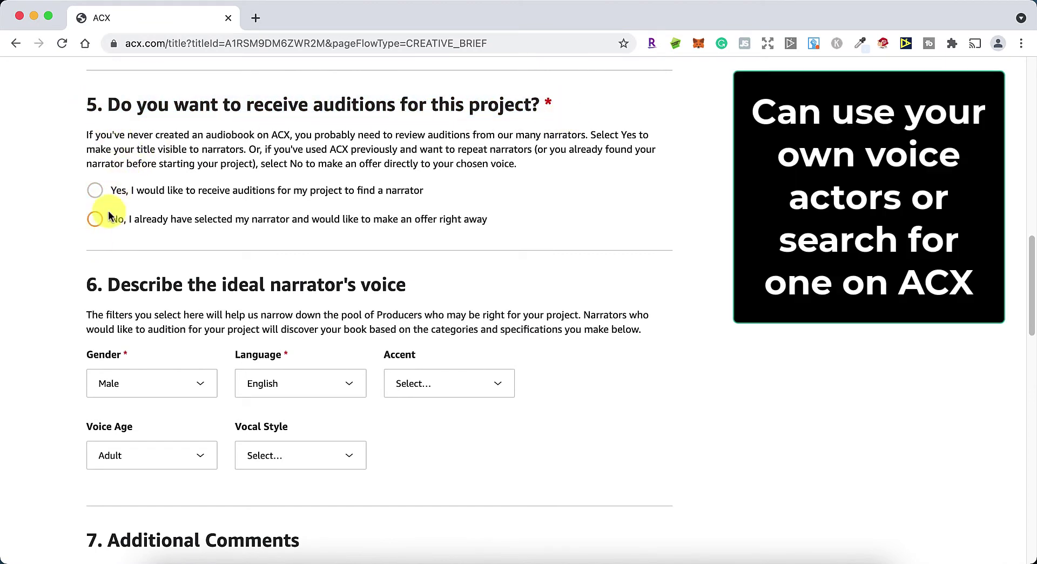
Examine the narrator voice criteria and read the additional comments guidance on awards, reviews and social media reach
{"action": "scroll", "coordinate": [49, 233], "scroll_direction": "down", "scroll_amount": 3}
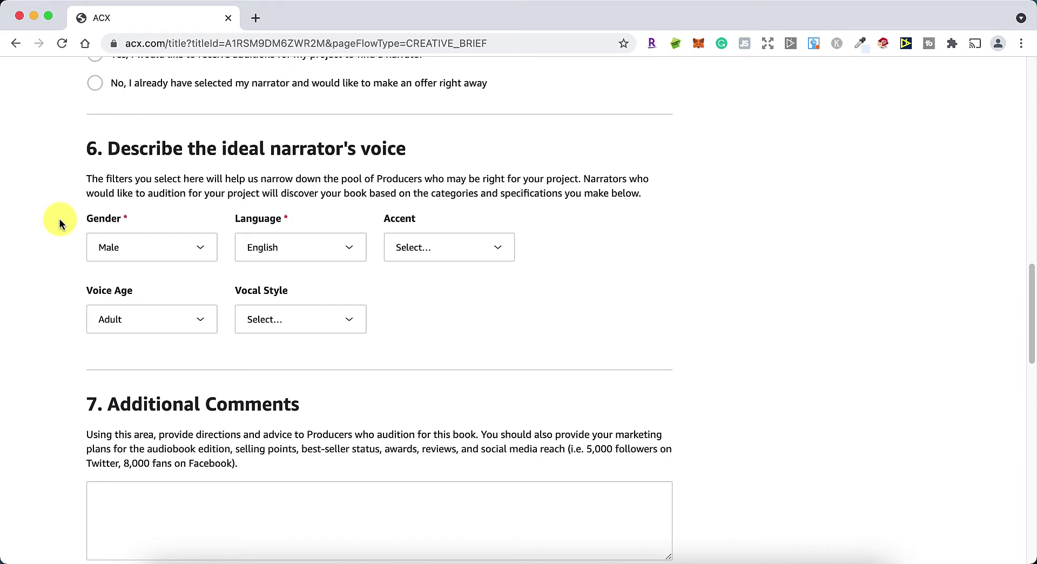
{"action": "scroll", "coordinate": [60, 224], "scroll_direction": "down", "scroll_amount": 5}
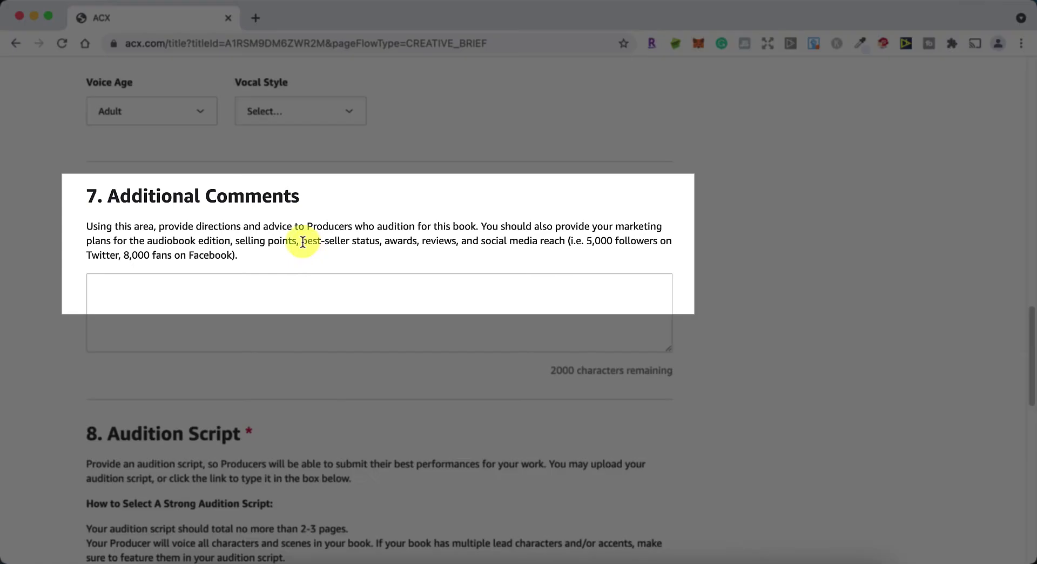
{"action": "left_click_drag", "start_coordinate": [301, 241], "coordinate": [349, 238]}
{"action": "left_click_drag", "start_coordinate": [386, 240], "coordinate": [421, 238]}
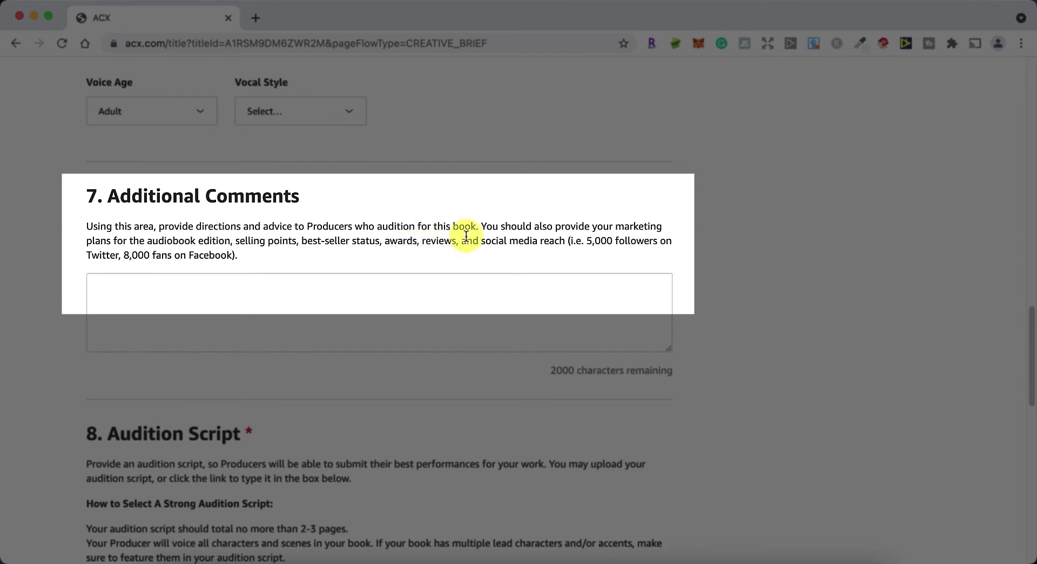
{"action": "left_click_drag", "start_coordinate": [485, 240], "coordinate": [192, 253]}
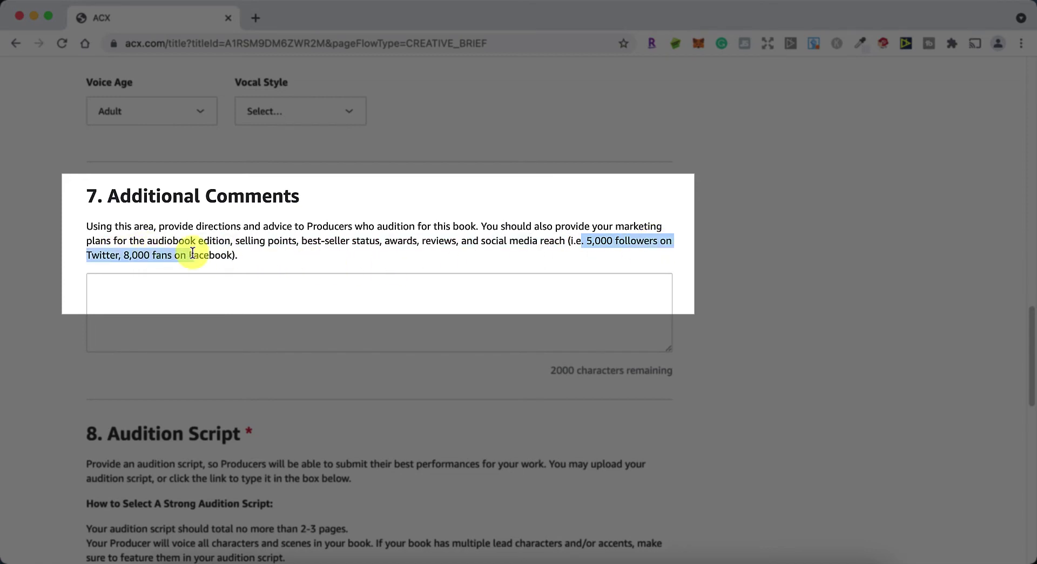
{"action": "left_click", "coordinate": [216, 254]}
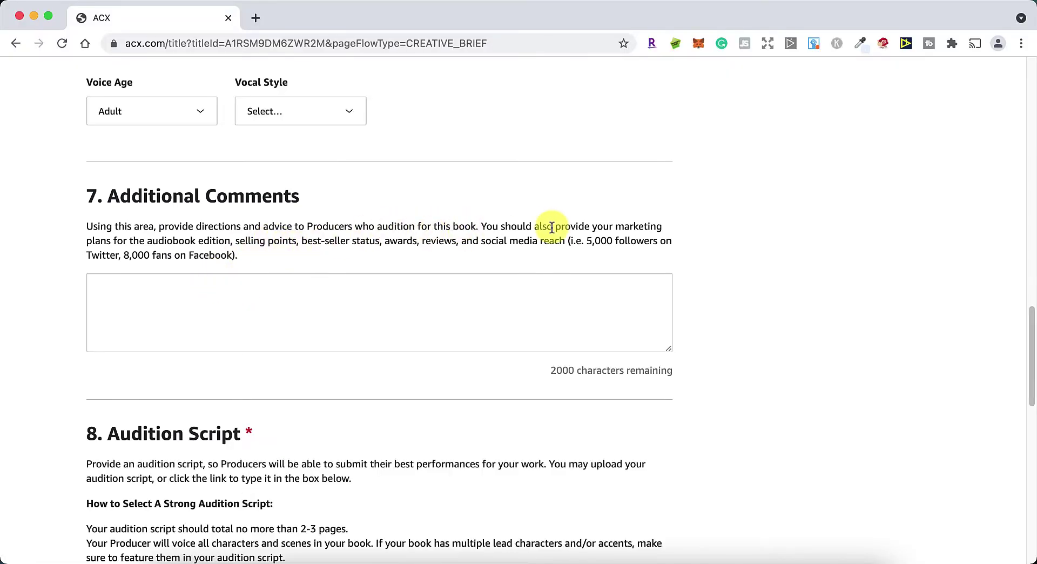
Examine the audition script section, including its notes field and the guidance on script length
{"action": "scroll", "coordinate": [48, 296], "scroll_direction": "down", "scroll_amount": 7}
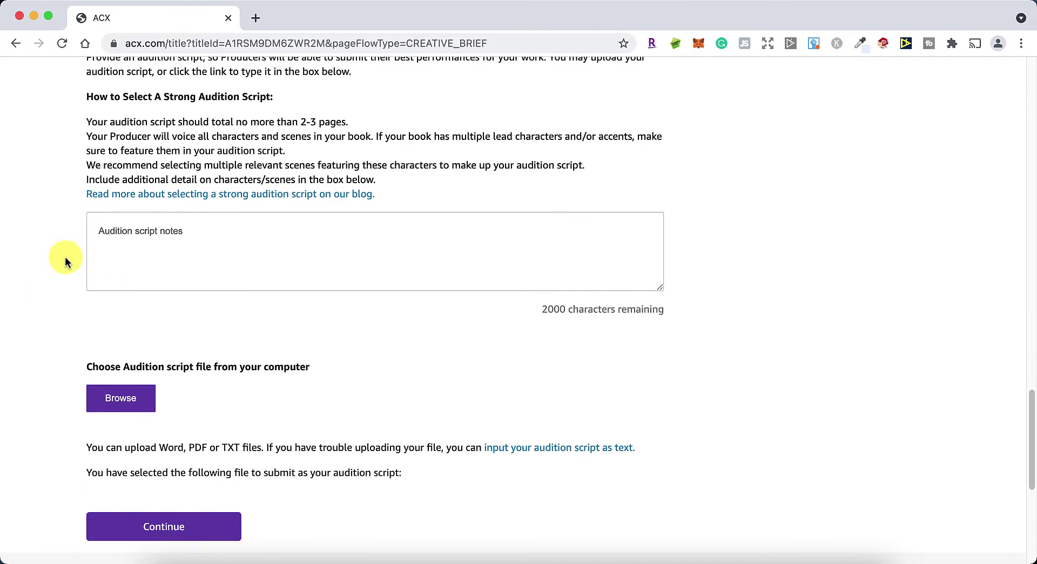
{"action": "scroll", "coordinate": [63, 259], "scroll_direction": "up", "scroll_amount": 2}
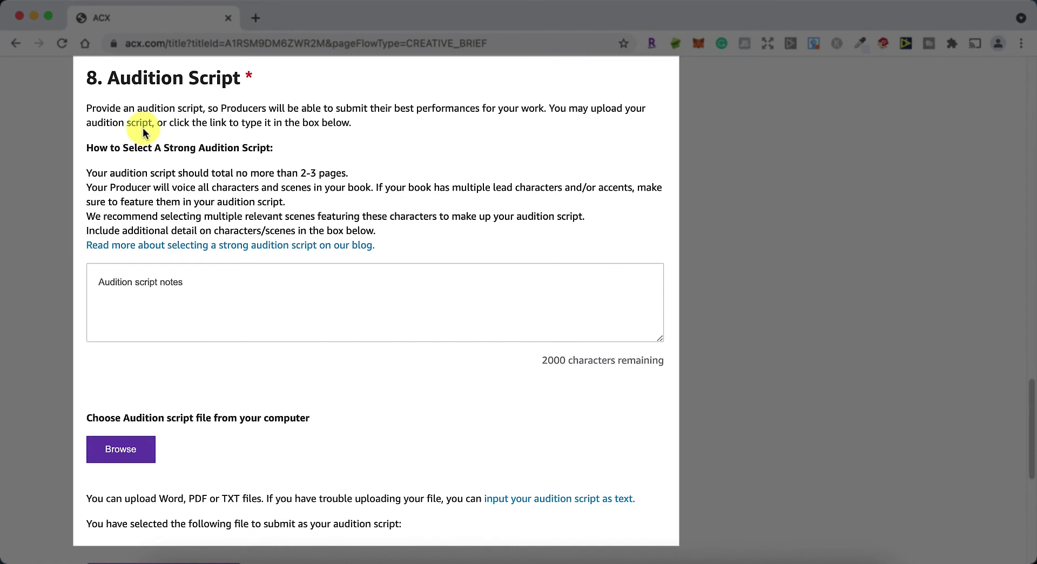
{"action": "left_click", "coordinate": [160, 297]}
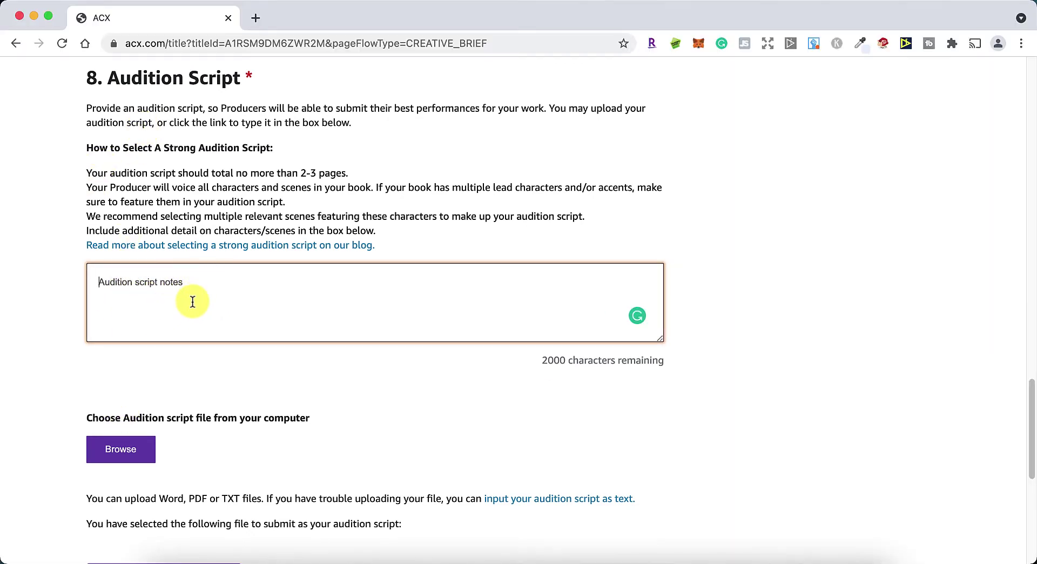
{"action": "left_click_drag", "start_coordinate": [92, 173], "coordinate": [349, 172]}
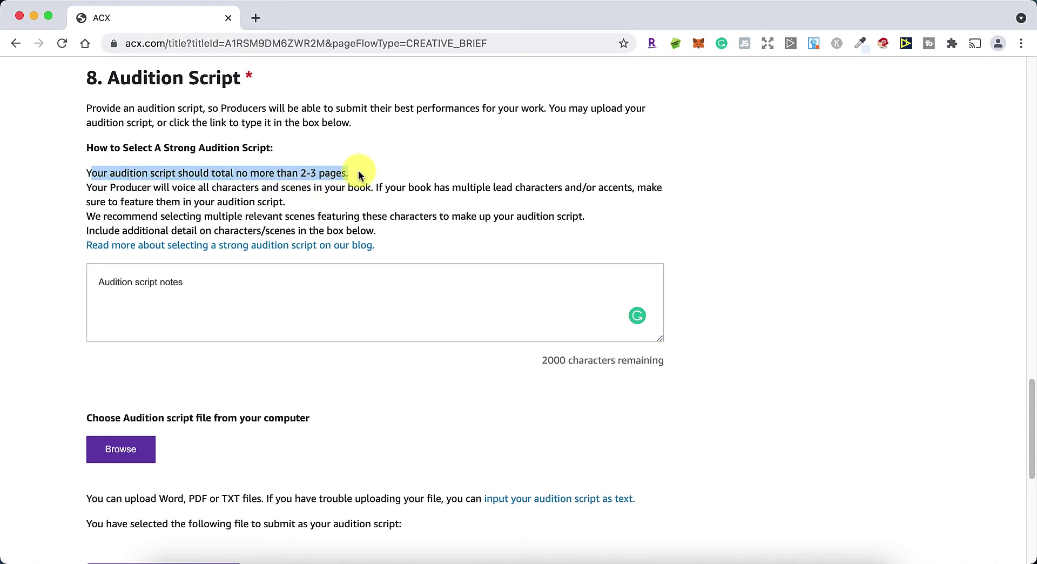
{"action": "left_click_drag", "start_coordinate": [274, 173], "coordinate": [352, 174]}
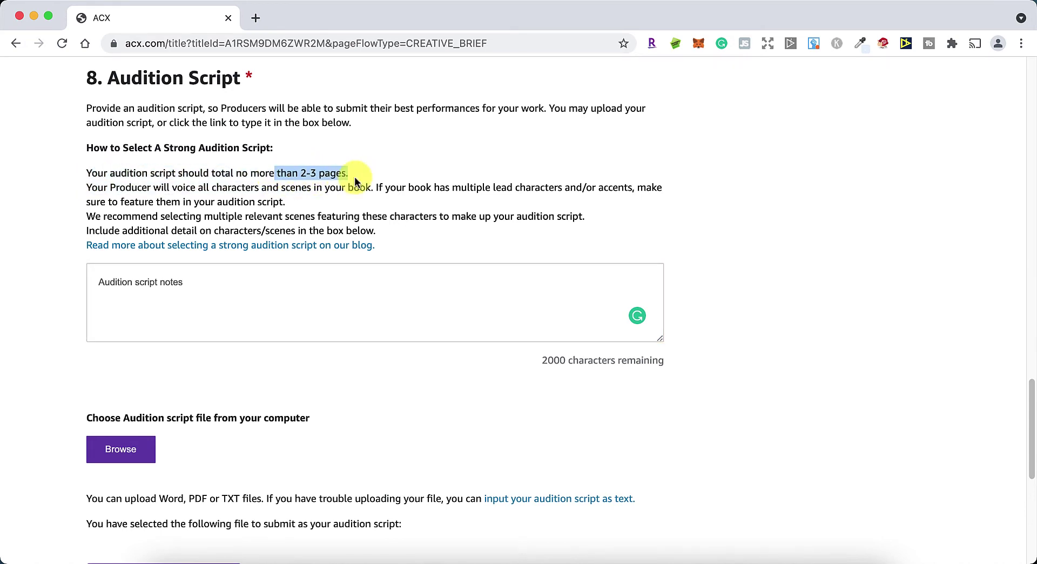
Examine the audition script upload option and the file formats it accepts
{"action": "left_click", "coordinate": [92, 207]}
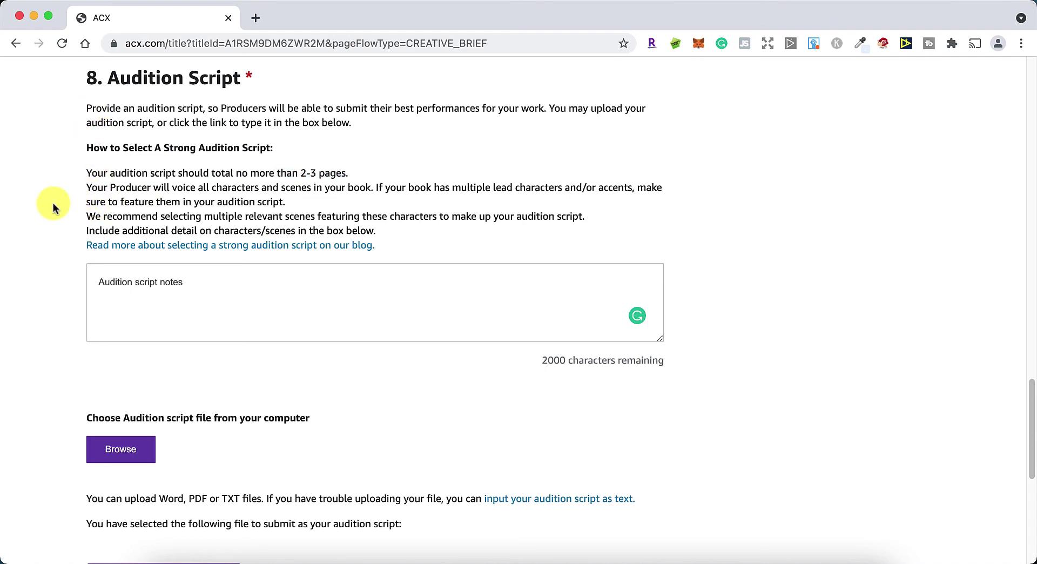
{"action": "scroll", "coordinate": [45, 206], "scroll_direction": "down", "scroll_amount": 2}
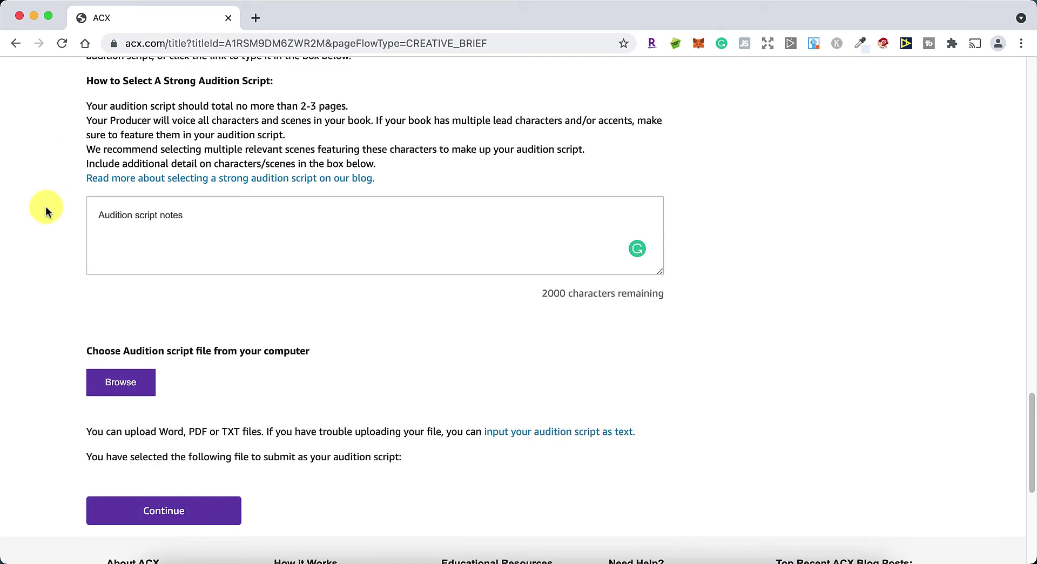
{"action": "scroll", "coordinate": [46, 208], "scroll_direction": "down", "scroll_amount": 1}
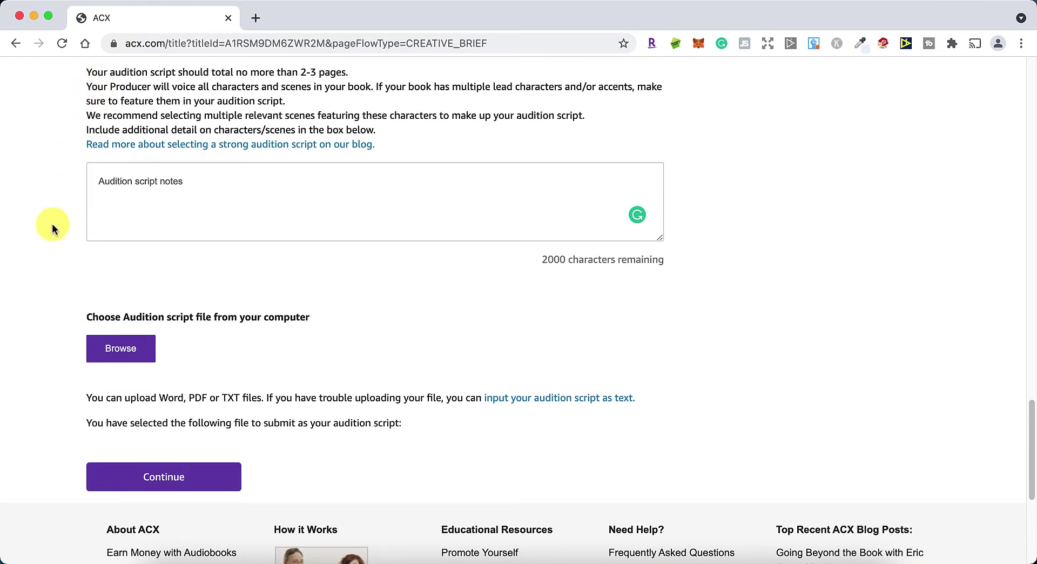
{"action": "scroll", "coordinate": [56, 268], "scroll_direction": "down", "scroll_amount": 1}
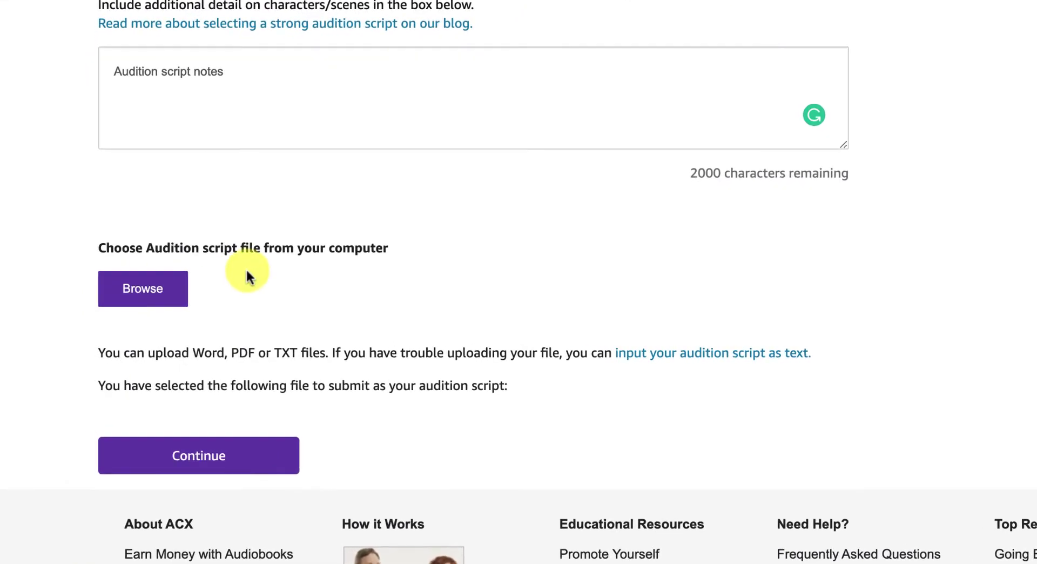
{"action": "left_click_drag", "start_coordinate": [139, 222], "coordinate": [473, 222]}
{"action": "left_click", "coordinate": [469, 232]}
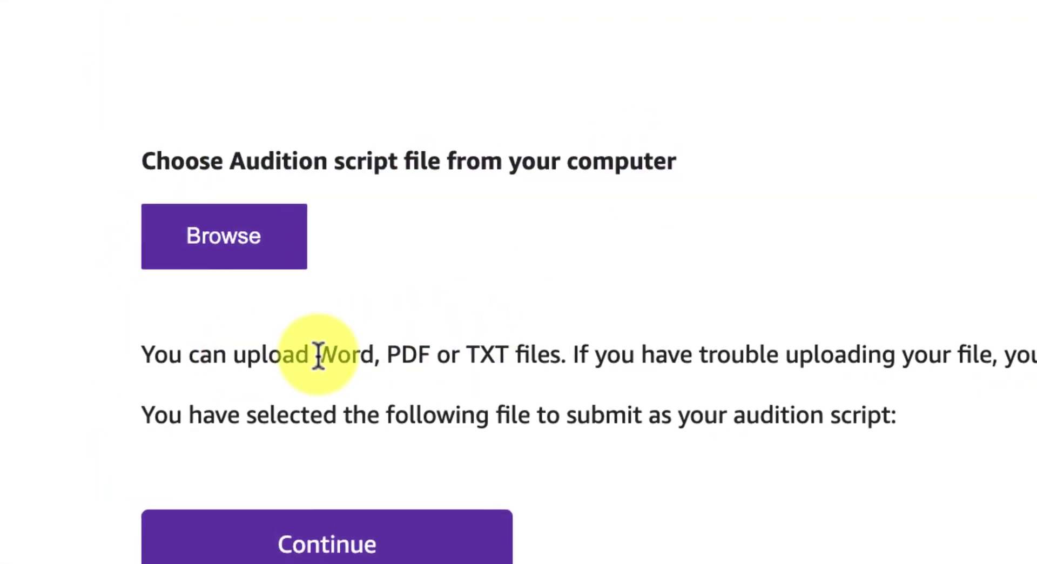
{"action": "left_click_drag", "start_coordinate": [202, 358], "coordinate": [397, 357]}
{"action": "mouse_move", "coordinate": [272, 354]}
{"action": "left_mouse_down"}
{"action": "mouse_move", "coordinate": [331, 356]}
{"action": "mouse_move", "coordinate": [331, 370]}
{"action": "mouse_move", "coordinate": [246, 356]}
{"action": "mouse_move", "coordinate": [279, 359]}
{"action": "left_mouse_up"}
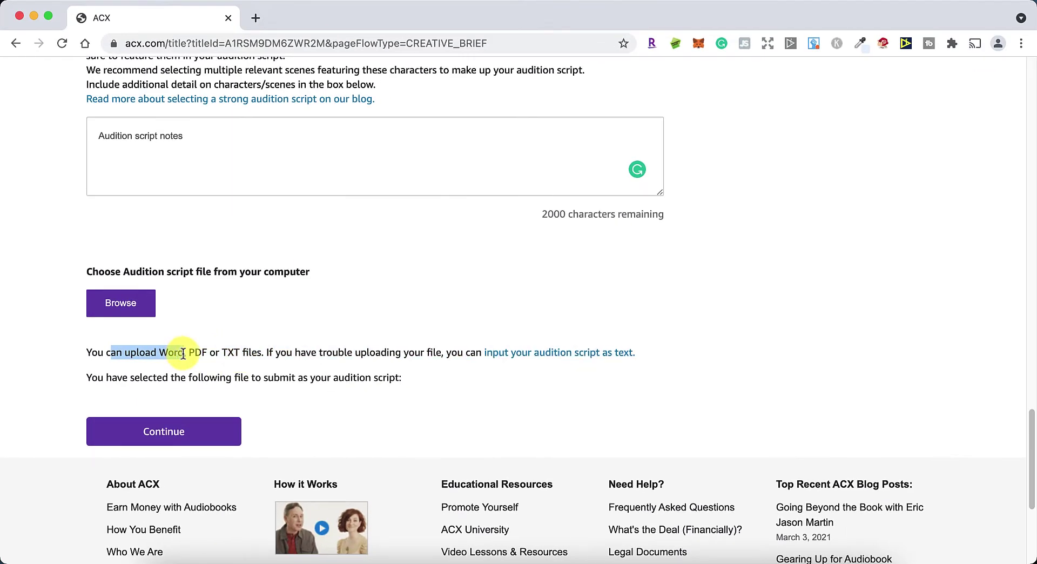
{"action": "left_click_drag", "start_coordinate": [199, 357], "coordinate": [232, 351]}
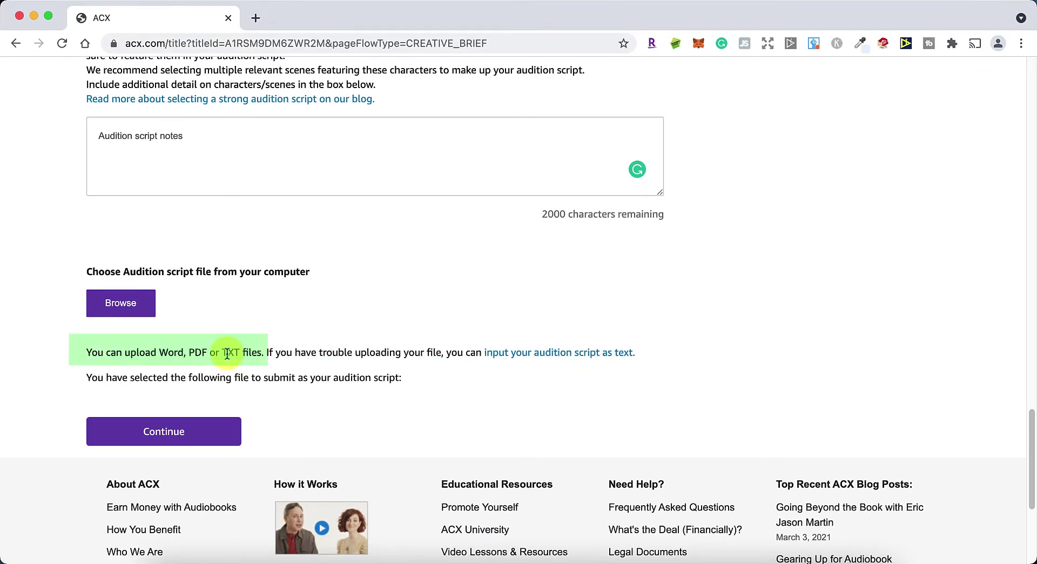
{"action": "triple_click", "coordinate": [227, 354]}
{"action": "left_click", "coordinate": [106, 356]}
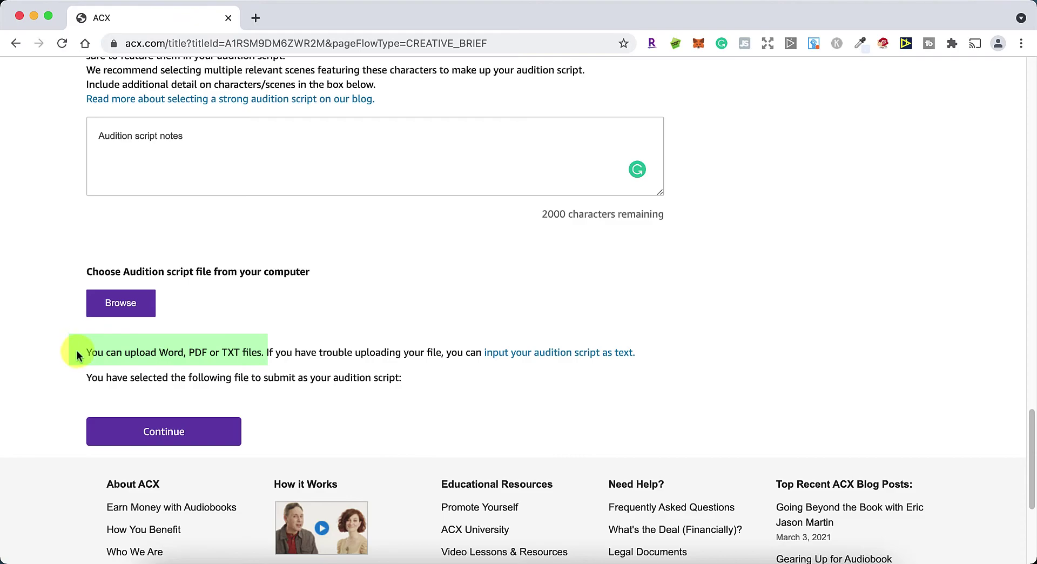
Review the remaining title setup stages: Chapter Names, Distribution, and Review and Post
{"action": "scroll", "coordinate": [85, 311], "scroll_direction": "up", "scroll_amount": 3}
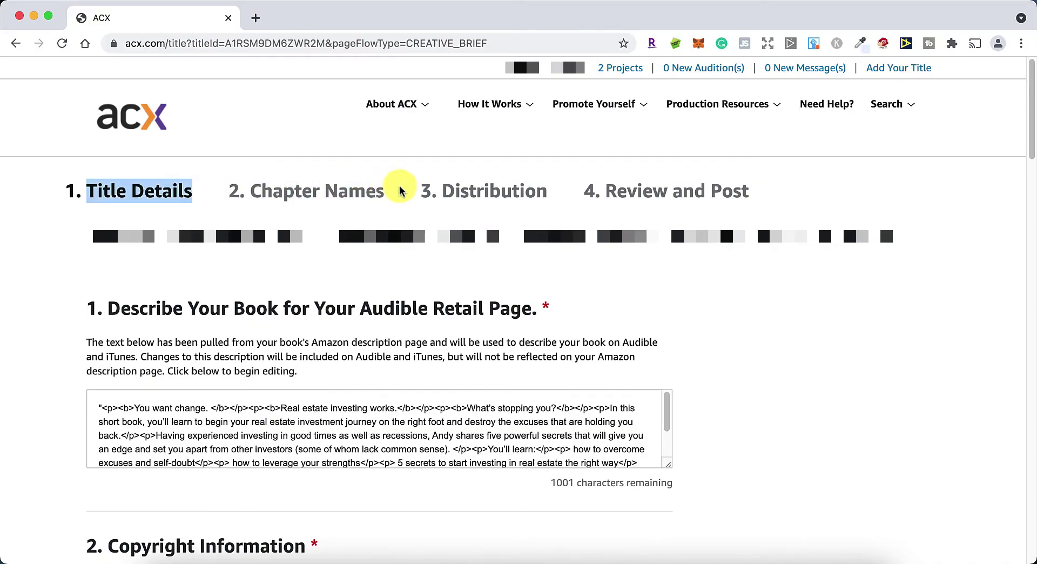
{"action": "left_click_drag", "start_coordinate": [250, 190], "coordinate": [320, 192]}
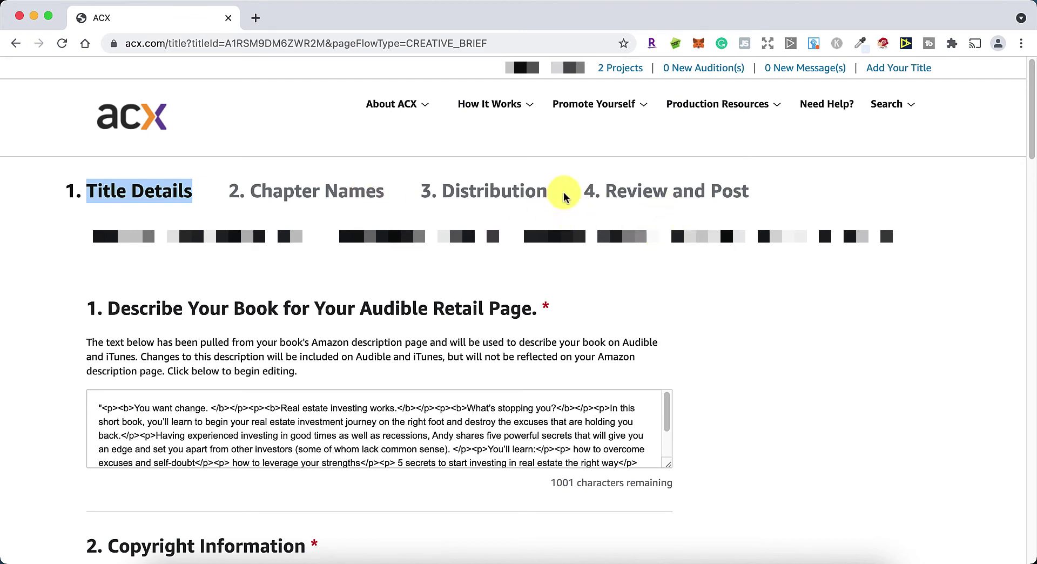
{"action": "mouse_move", "coordinate": [595, 104]}
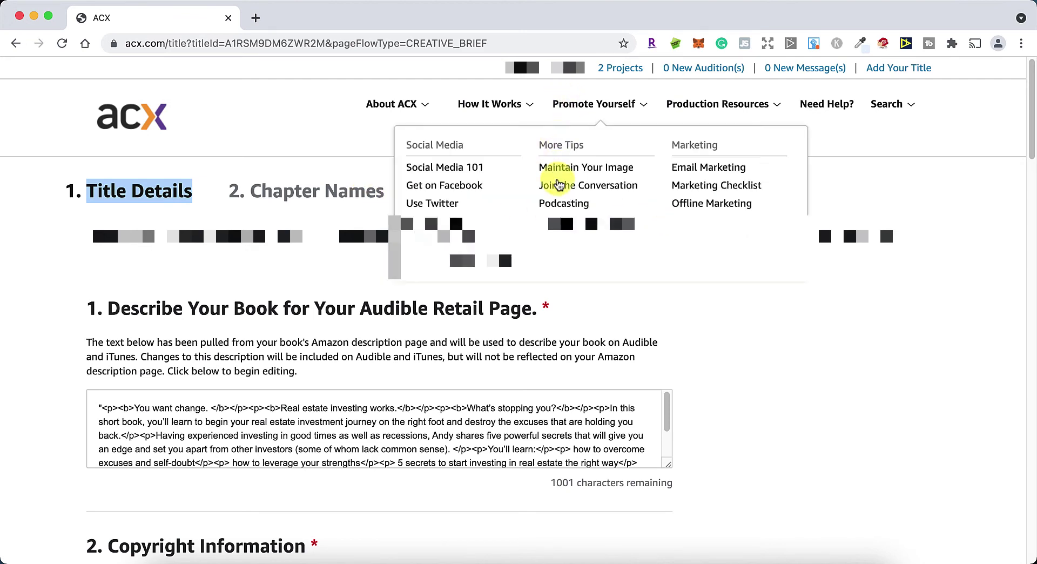
{"action": "left_click", "coordinate": [290, 212]}
Open an existing audiobook project and look through its chapter audio tracks from opening credits to retail sample
{"action": "left_click", "coordinate": [616, 69]}
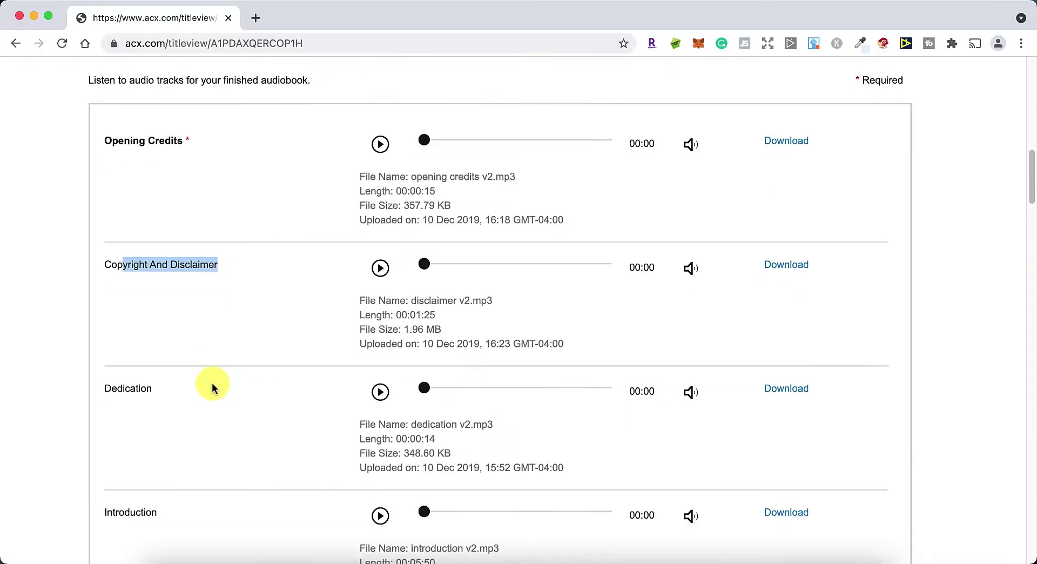
{"action": "scroll", "coordinate": [162, 294], "scroll_direction": "down", "scroll_amount": 3}
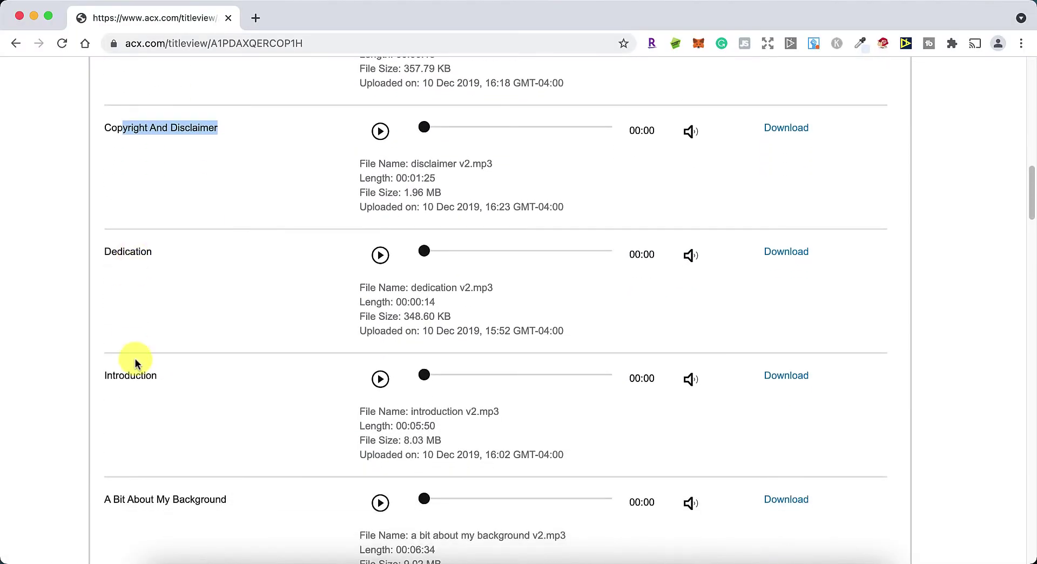
{"action": "scroll", "coordinate": [139, 369], "scroll_direction": "down", "scroll_amount": 15}
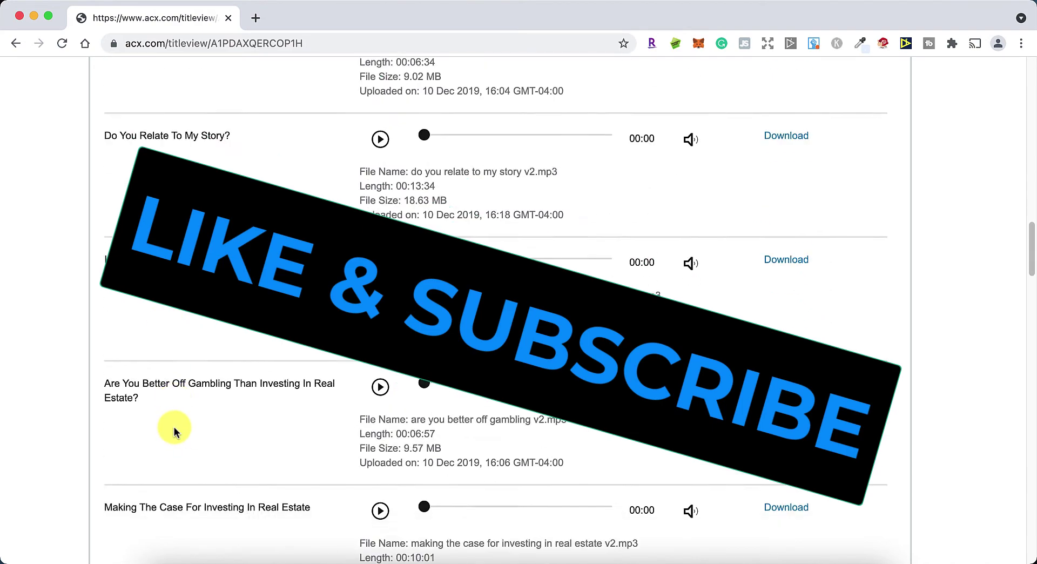
{"action": "scroll", "coordinate": [174, 432], "scroll_direction": "down", "scroll_amount": 20}
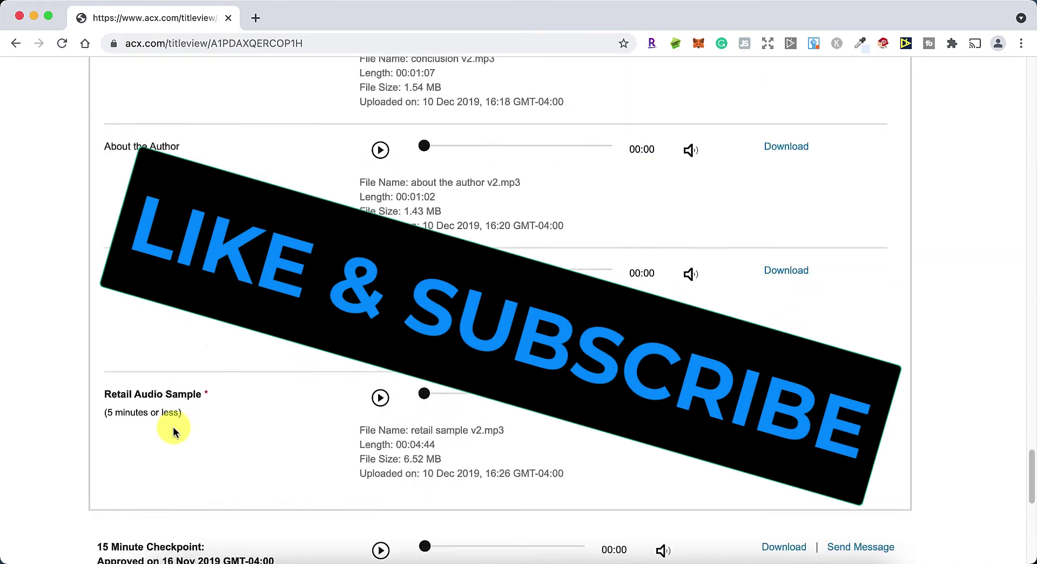
{"action": "scroll", "coordinate": [135, 162], "scroll_direction": "up", "scroll_amount": 5}
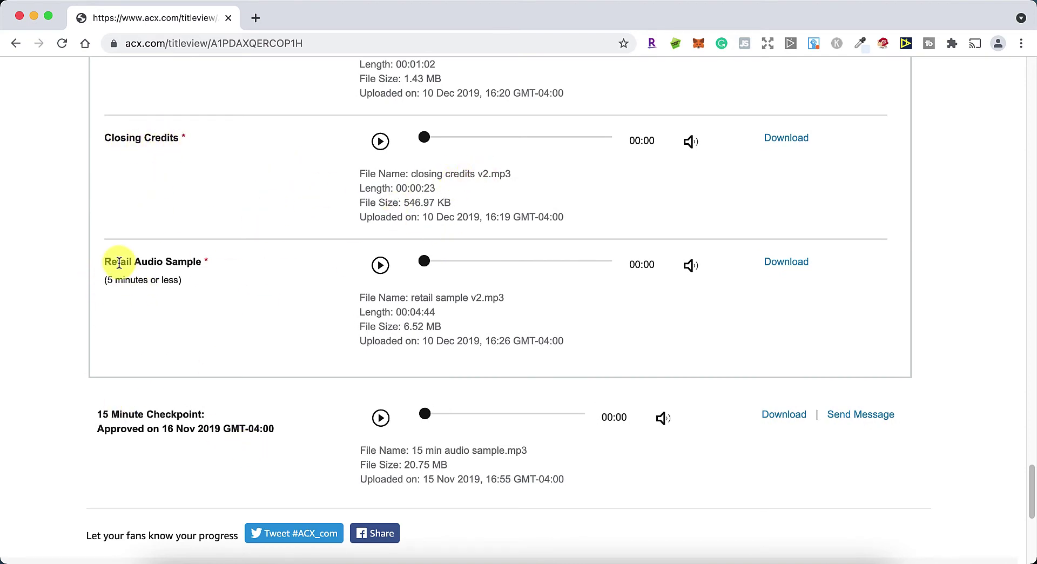
Examine the Retail Audio Sample entry and its length requirement in the finished audiobook's track list
{"action": "left_click_drag", "start_coordinate": [111, 258], "coordinate": [238, 281]}
{"action": "left_click", "coordinate": [135, 271]}
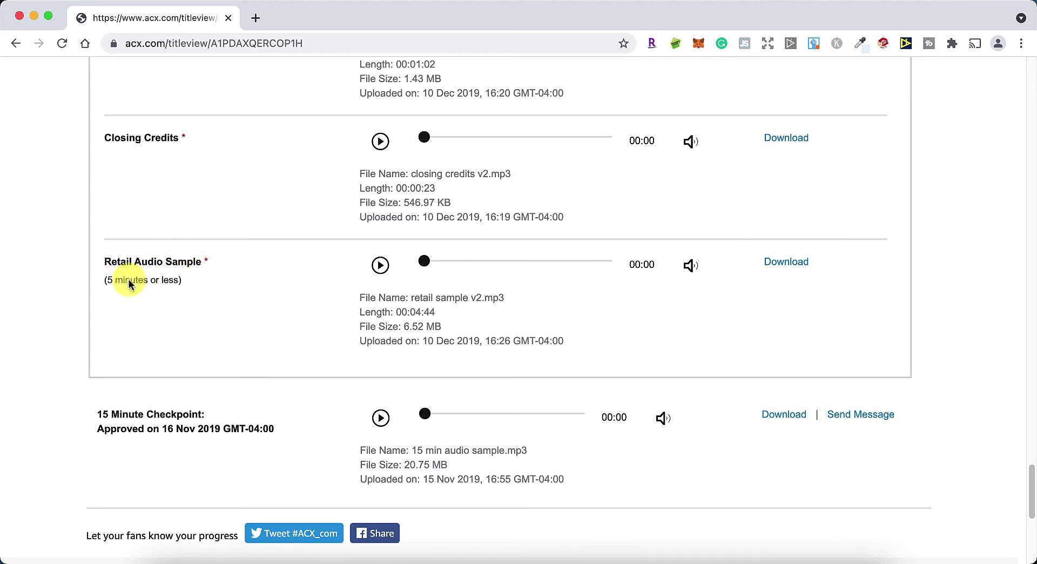
{"action": "left_click_drag", "start_coordinate": [107, 277], "coordinate": [185, 278]}
{"action": "left_click", "coordinate": [188, 285]}
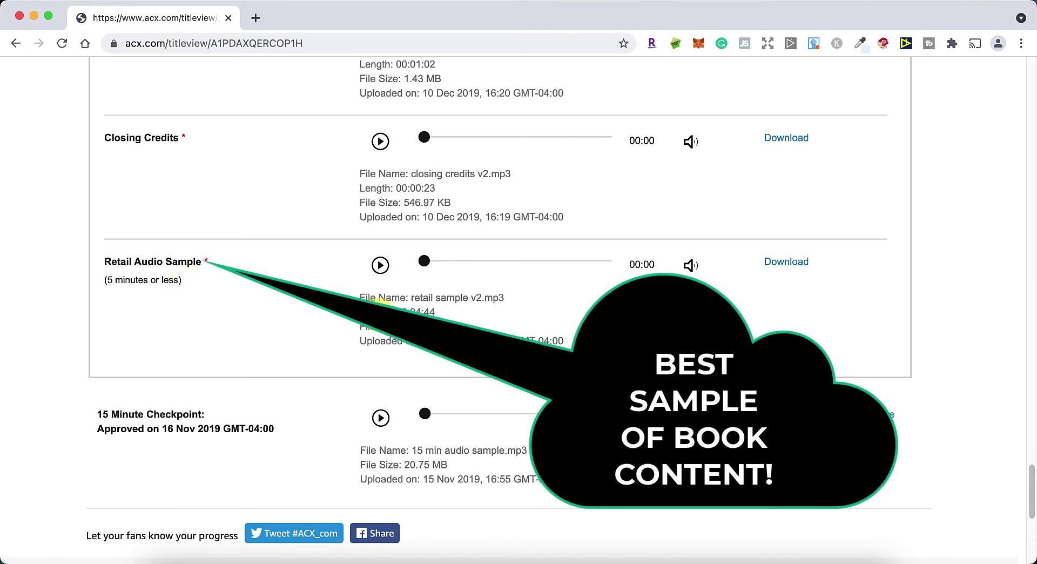
Examine the 15 Minute Checkpoint entry below the audiobook's track list
{"action": "scroll", "coordinate": [84, 370], "scroll_direction": "down", "scroll_amount": 2}
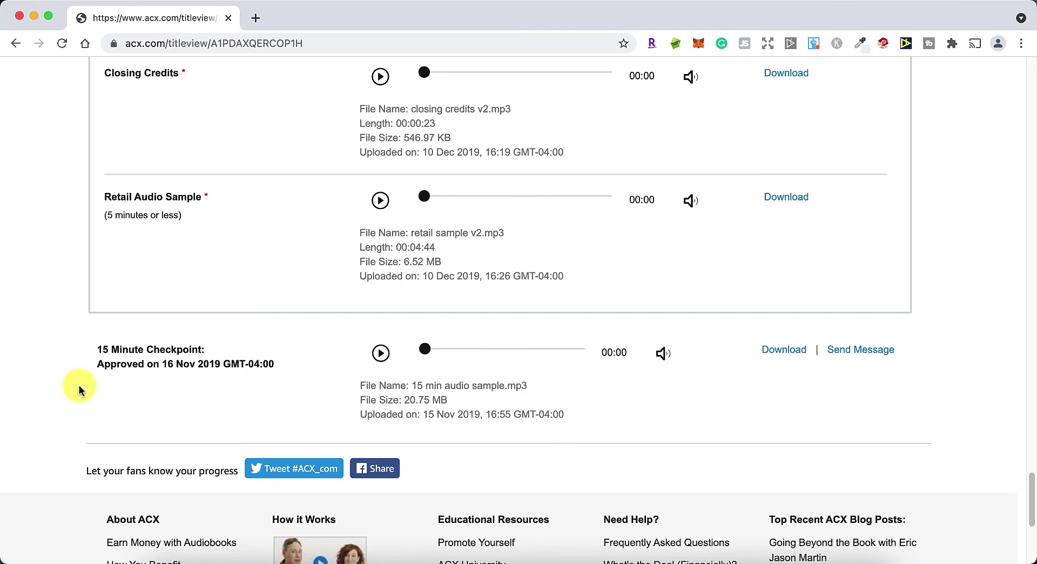
{"action": "left_click_drag", "start_coordinate": [98, 350], "coordinate": [208, 350]}
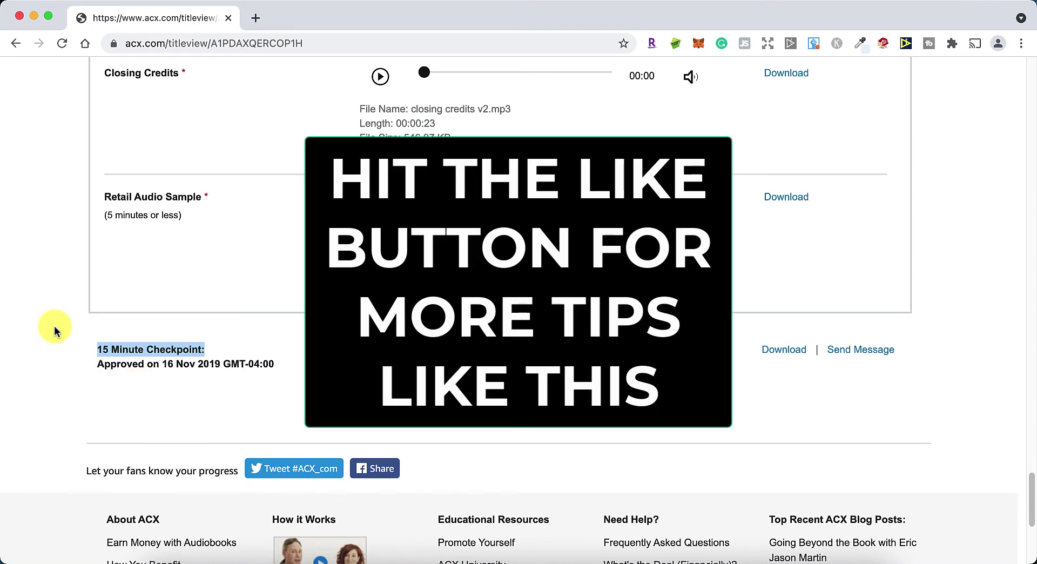
{"action": "scroll", "coordinate": [65, 331], "scroll_direction": "down", "scroll_amount": 1}
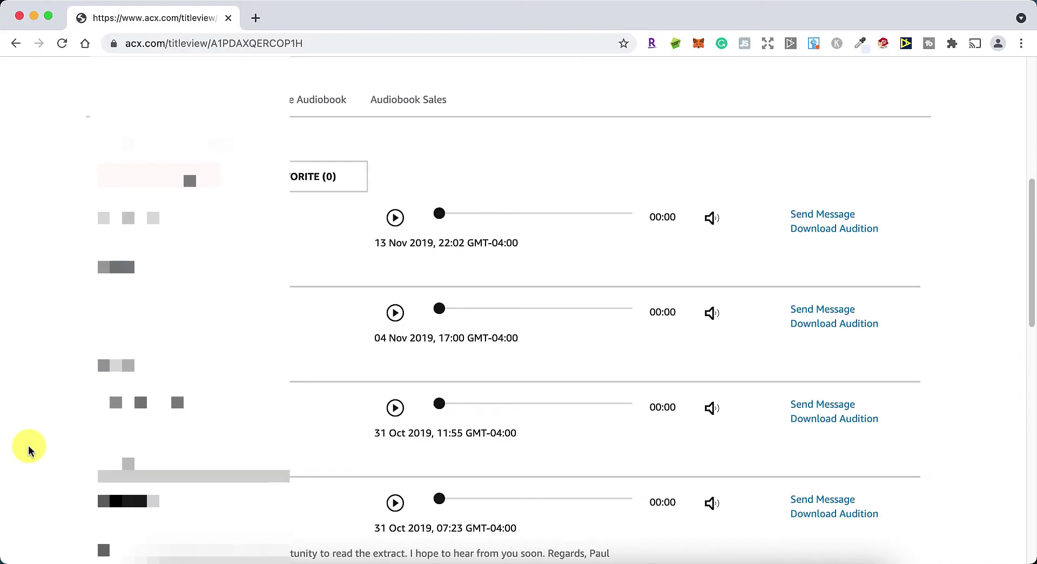
Look through the auditions narrators submitted for the project, including their notes and the message and download options
{"action": "scroll", "coordinate": [28, 448], "scroll_direction": "down", "scroll_amount": 5}
{"action": "scroll", "coordinate": [2, 382], "scroll_direction": "down", "scroll_amount": 4}
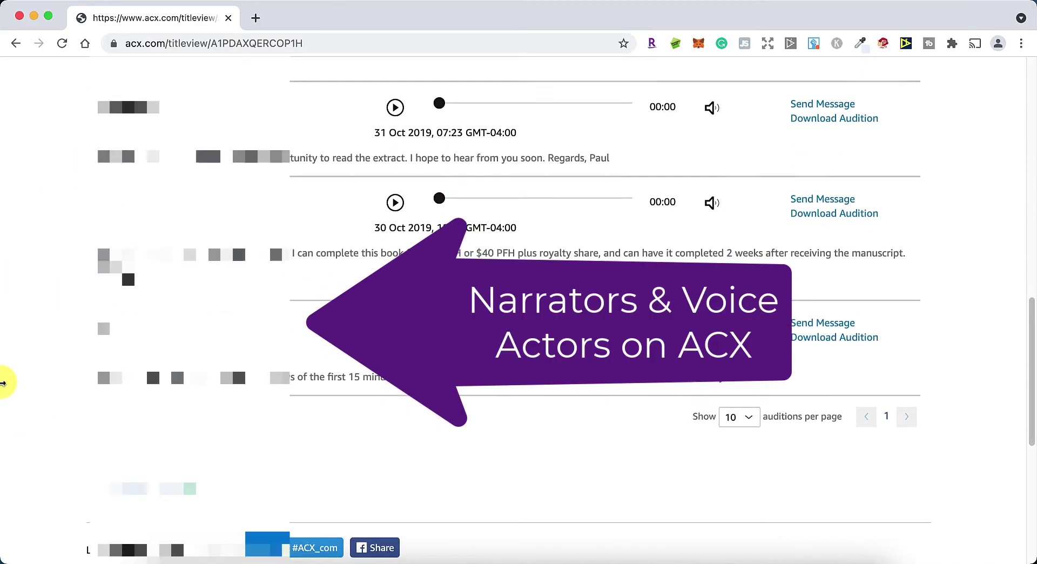
{"action": "scroll", "coordinate": [7, 382], "scroll_direction": "up", "scroll_amount": 7}
{"action": "scroll", "coordinate": [27, 439], "scroll_direction": "down", "scroll_amount": 3}
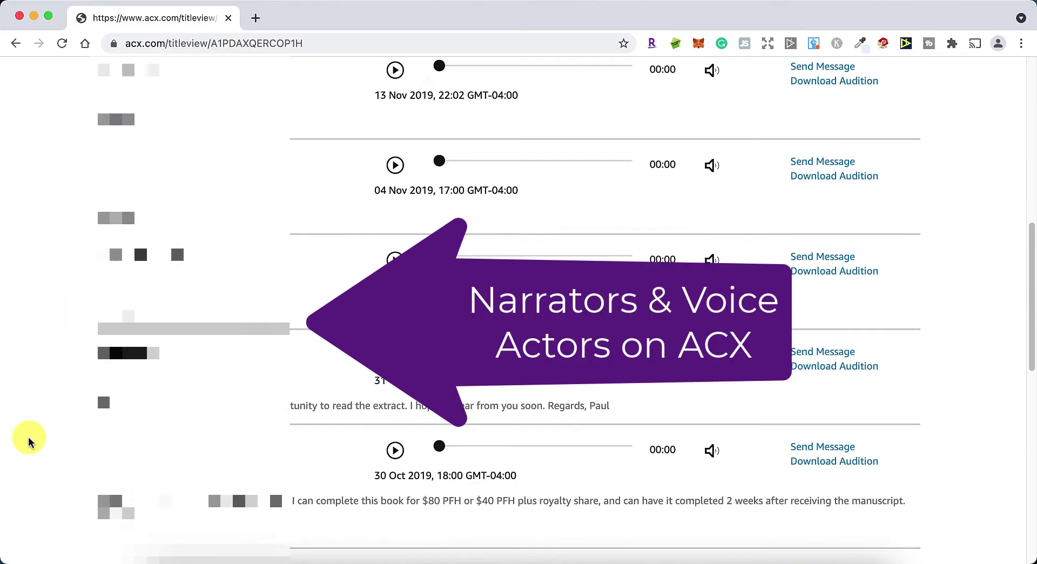
{"action": "scroll", "coordinate": [83, 411], "scroll_direction": "down", "scroll_amount": 3}
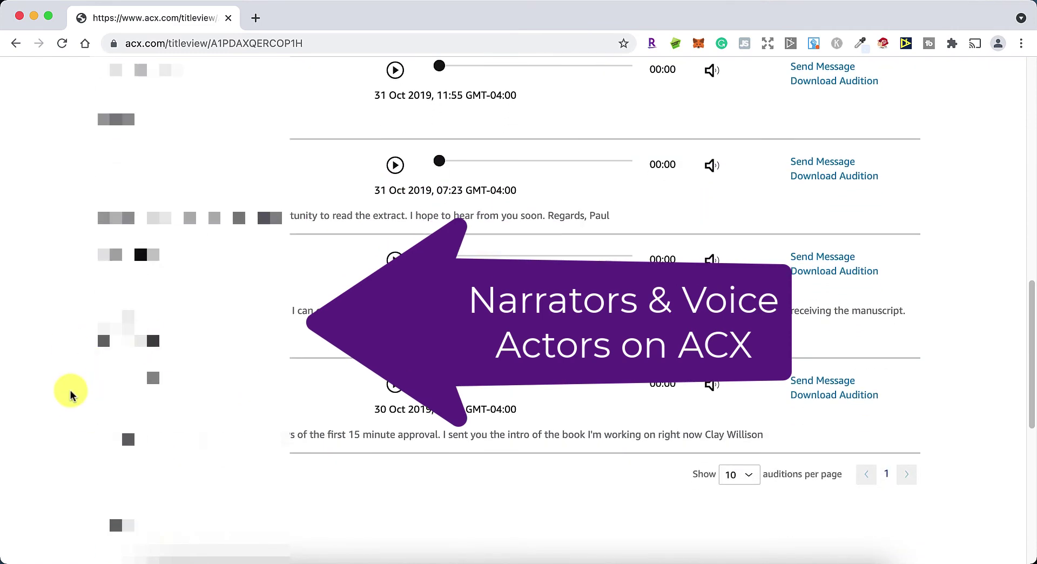
{"action": "scroll", "coordinate": [76, 399], "scroll_direction": "up", "scroll_amount": 3}
{"action": "scroll", "coordinate": [66, 249], "scroll_direction": "up", "scroll_amount": 2}
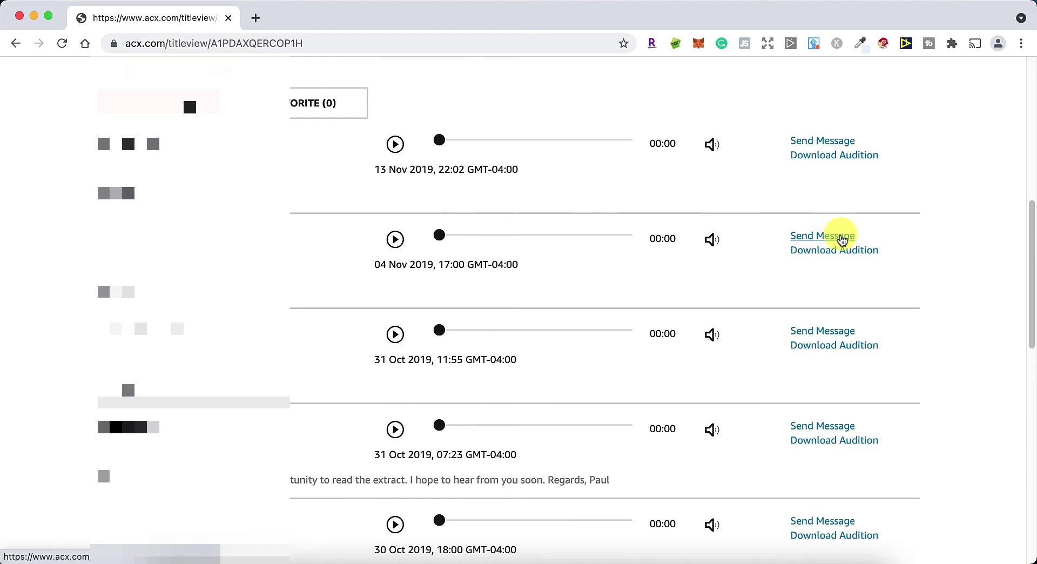
{"action": "scroll", "coordinate": [498, 243], "scroll_direction": "up", "scroll_amount": 3}
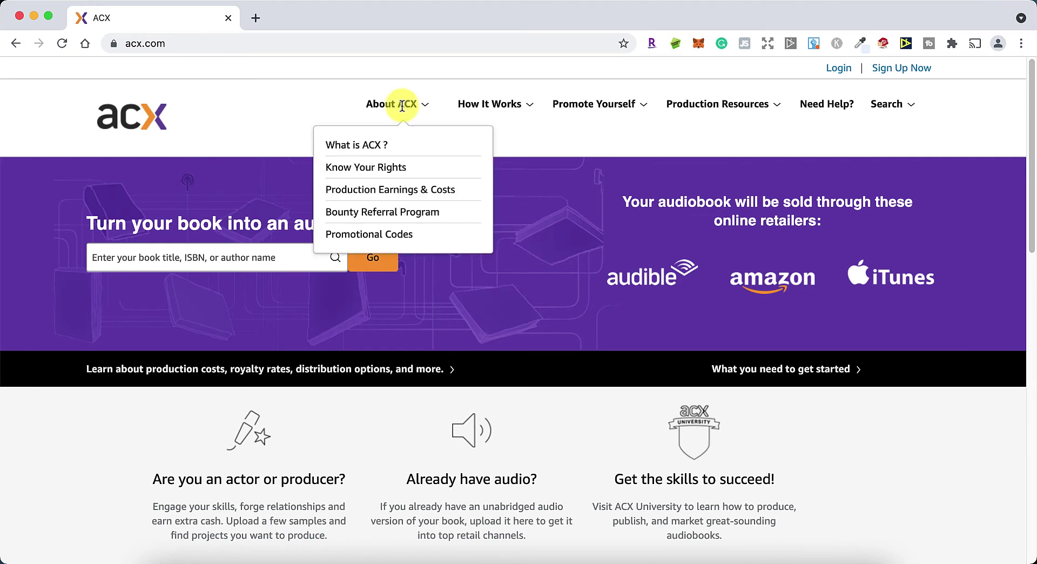
View the narrator sample search page with its keyword search, filters and list of voice samples
{"action": "mouse_move", "coordinate": [489, 100]}
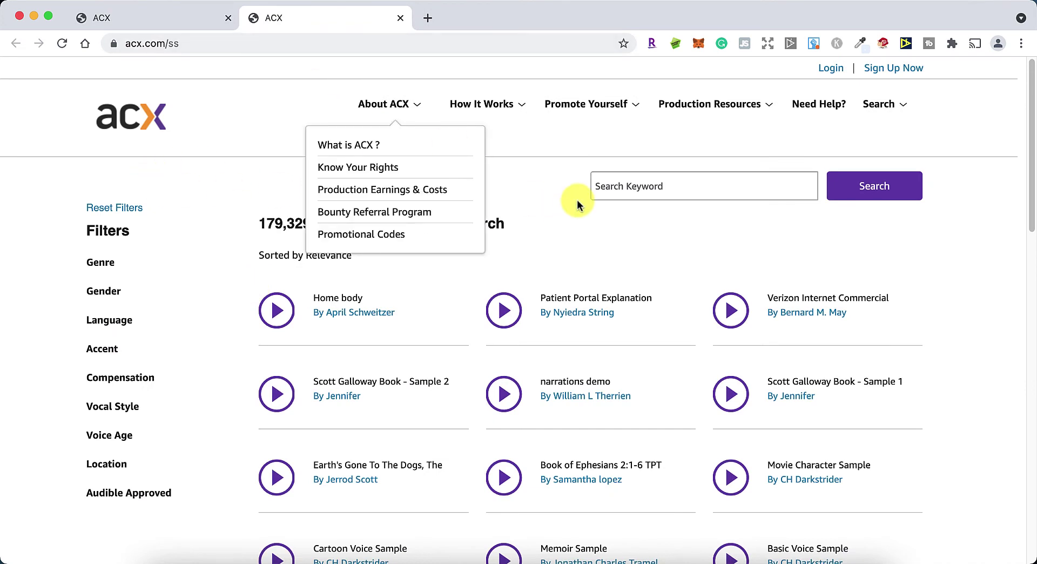
{"action": "left_click", "coordinate": [646, 185]}
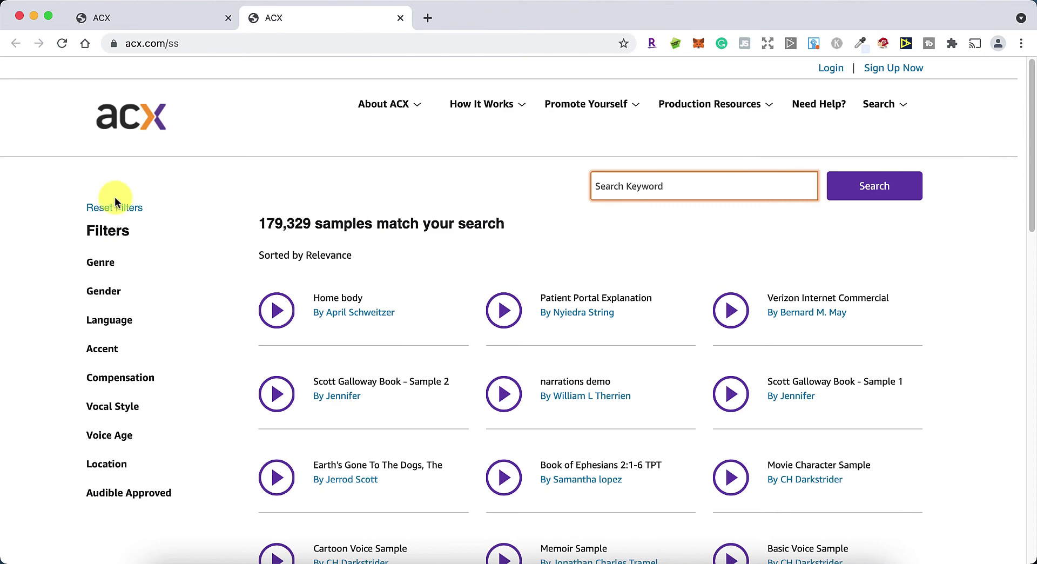
{"action": "scroll", "coordinate": [160, 326], "scroll_direction": "down", "scroll_amount": 5}
{"action": "scroll", "coordinate": [160, 327], "scroll_direction": "up", "scroll_amount": 5}
Examine the genre choices available for filtering narrator samples, clearing Any to try individual genres
{"action": "left_click", "coordinate": [106, 262]}
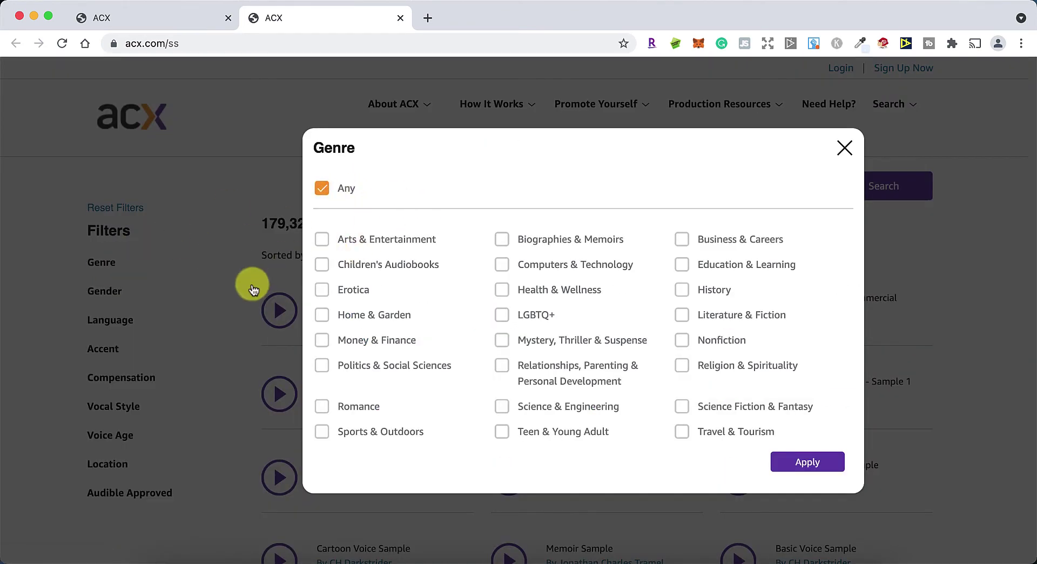
{"action": "left_click", "coordinate": [321, 188]}
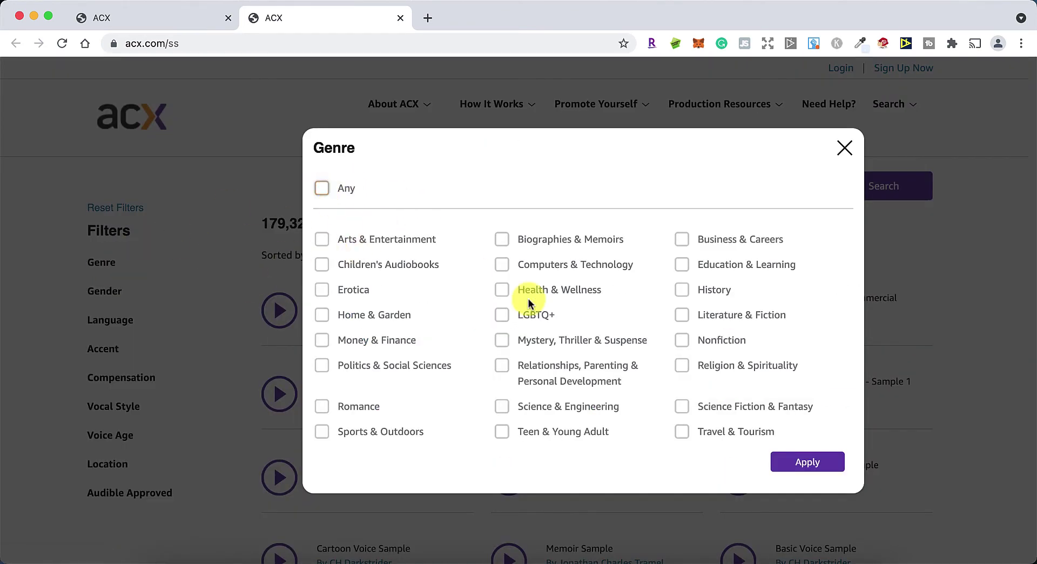
{"action": "left_click", "coordinate": [505, 369]}
{"action": "left_click", "coordinate": [503, 409]}
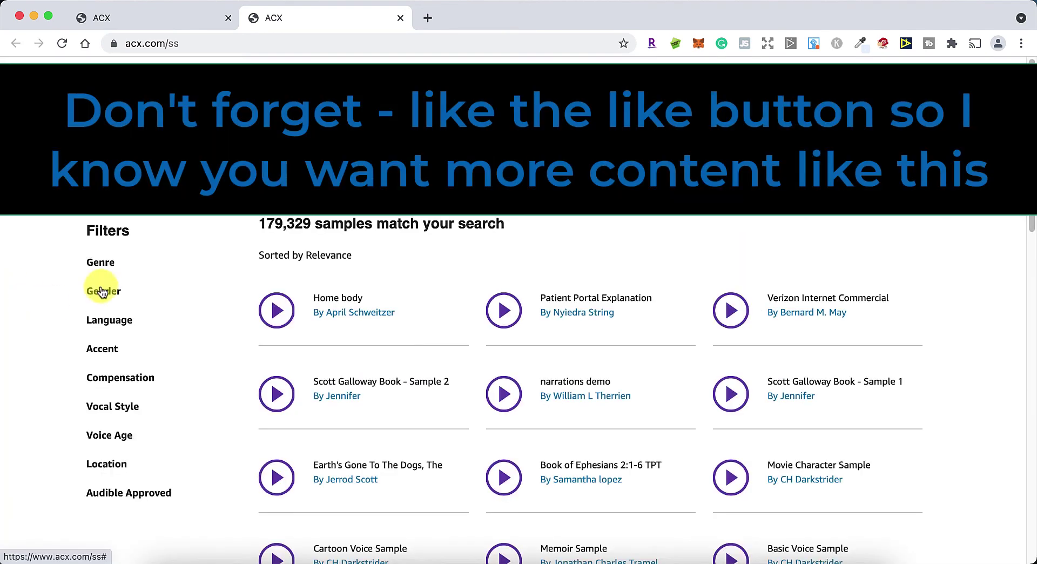
Check the gender and language filter options for narrator samples, closing each without applying a change
{"action": "left_click", "coordinate": [98, 292]}
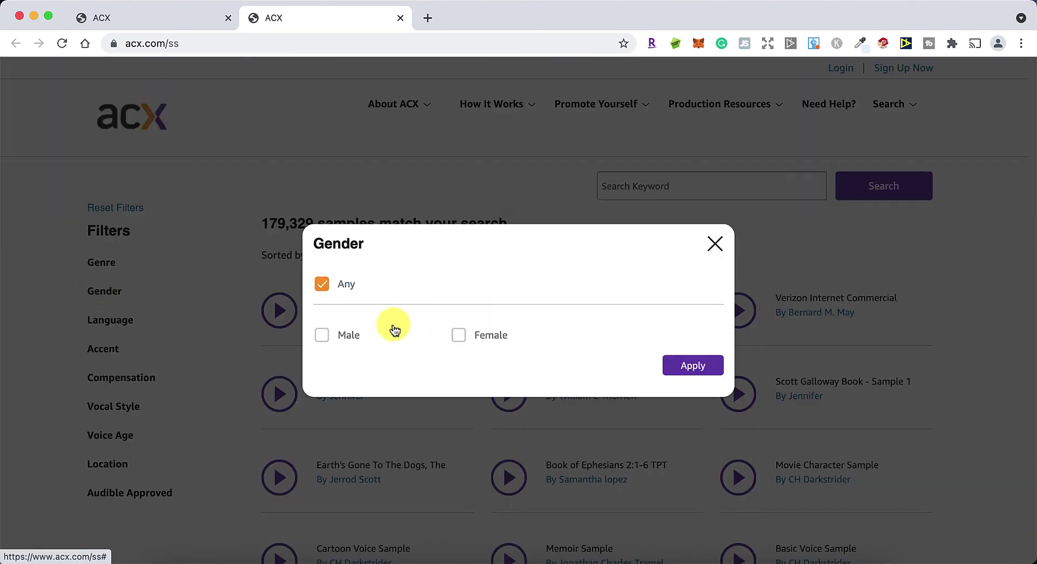
{"action": "left_click", "coordinate": [714, 244]}
{"action": "left_click", "coordinate": [111, 321]}
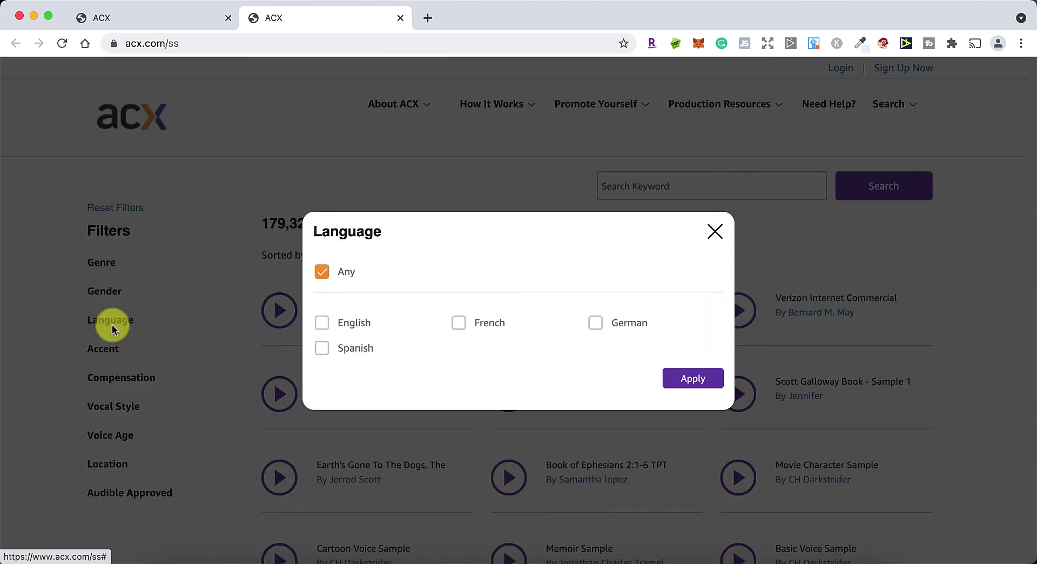
{"action": "left_click", "coordinate": [715, 232]}
Look through the full list of accent filter options for narrator samples and close it without applying a change
{"action": "scroll", "coordinate": [74, 356], "scroll_direction": "down", "scroll_amount": 2}
{"action": "left_click", "coordinate": [100, 233]}
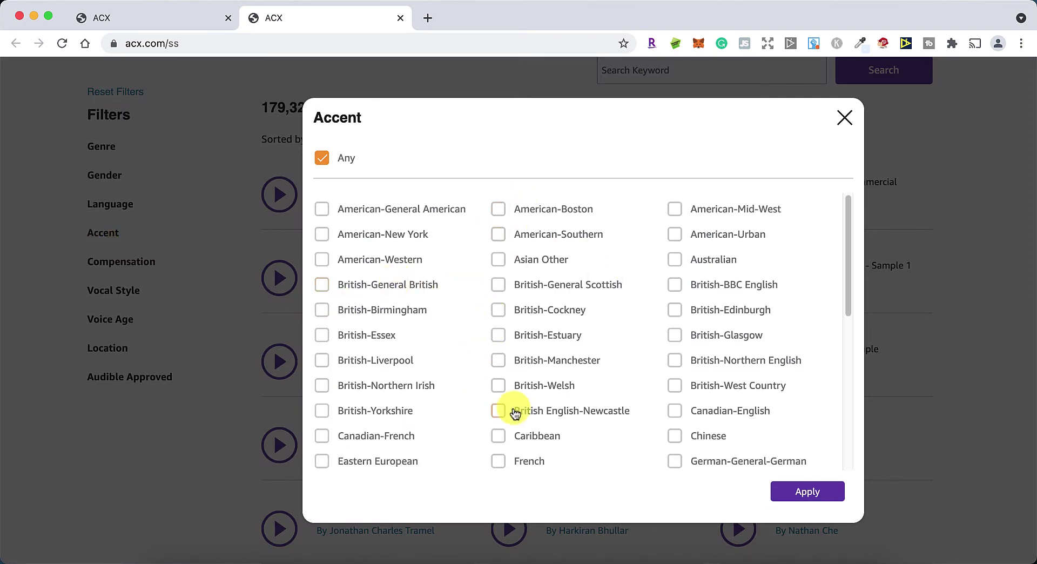
{"action": "scroll", "coordinate": [514, 412], "scroll_direction": "down", "scroll_amount": 4}
{"action": "scroll", "coordinate": [513, 412], "scroll_direction": "down", "scroll_amount": 3}
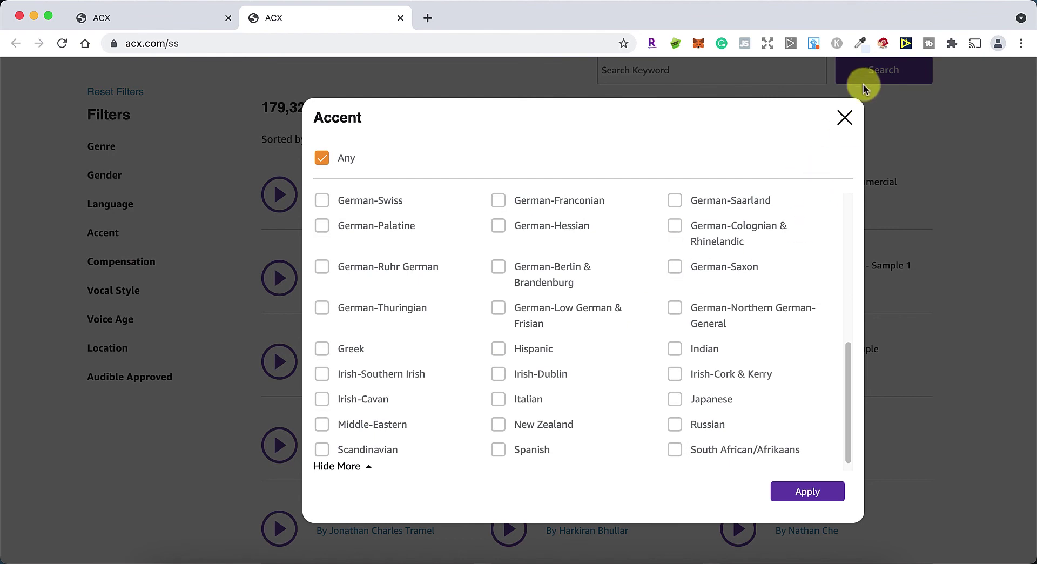
{"action": "scroll", "coordinate": [686, 373], "scroll_direction": "down", "scroll_amount": 1}
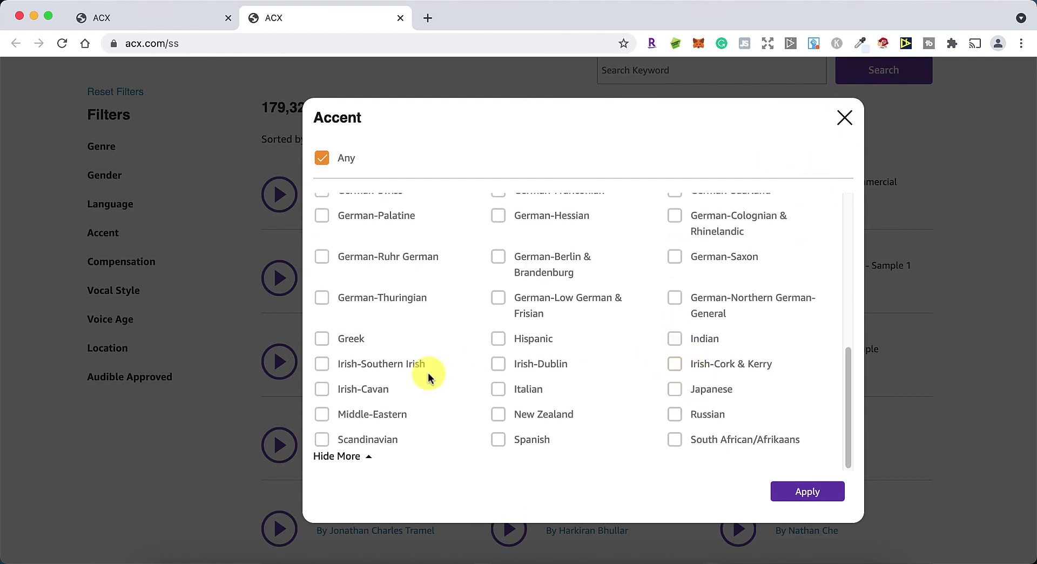
{"action": "left_click", "coordinate": [845, 118]}
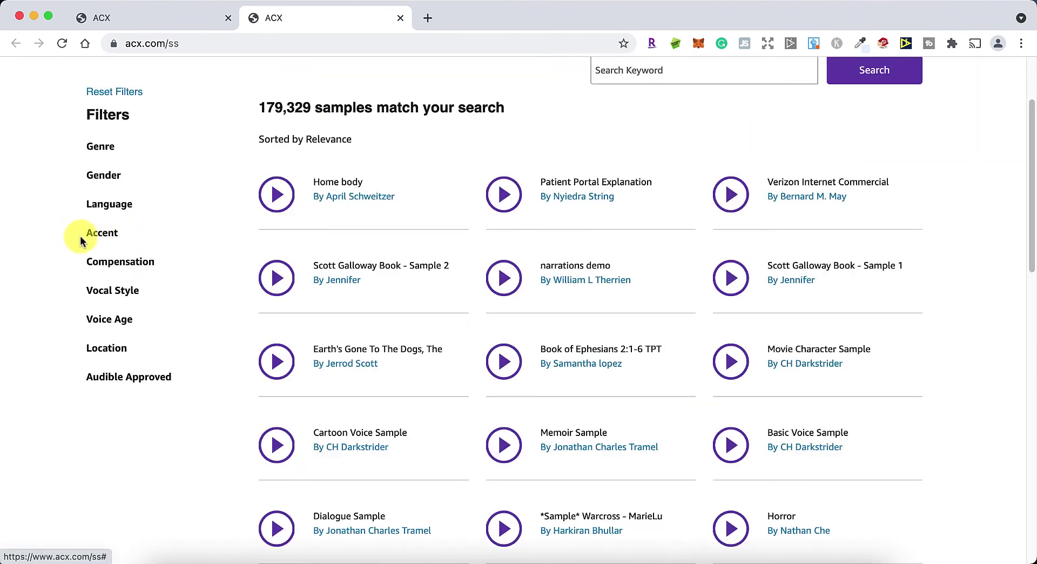
Examine the compensation filter's pay-for-production ranges and royalty share options, trying the $200-$400 PFH range without applying it
{"action": "left_click", "coordinate": [108, 263]}
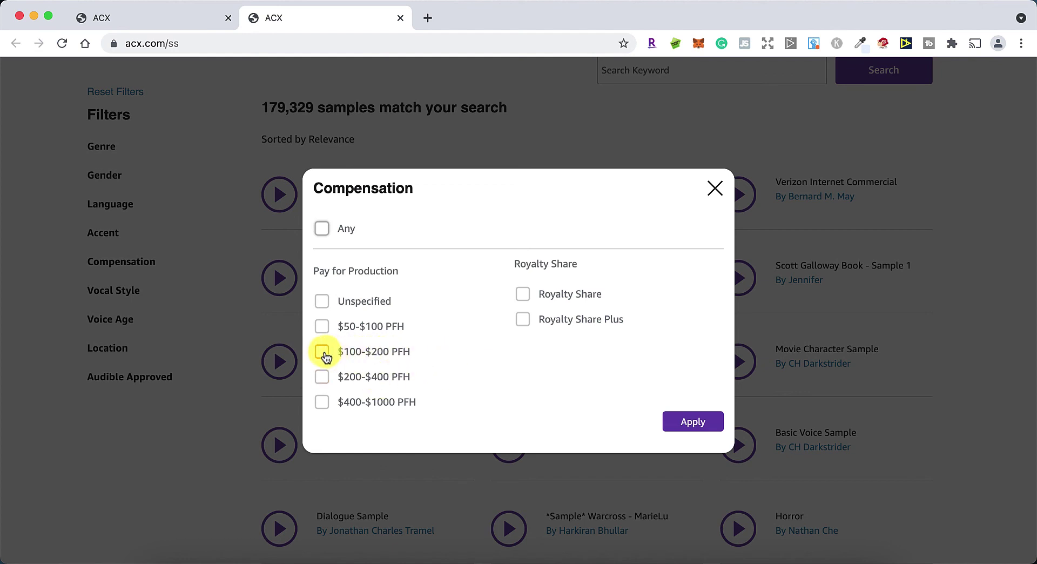
{"action": "left_click", "coordinate": [321, 378]}
{"action": "left_click", "coordinate": [322, 379]}
{"action": "left_click", "coordinate": [715, 189]}
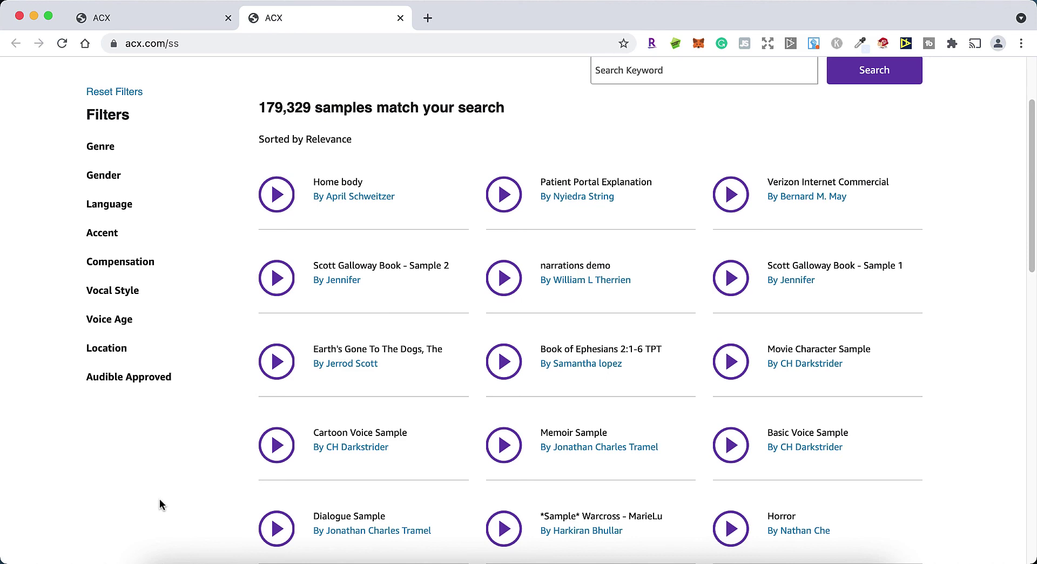
{"action": "scroll", "coordinate": [164, 459], "scroll_direction": "up", "scroll_amount": 2}
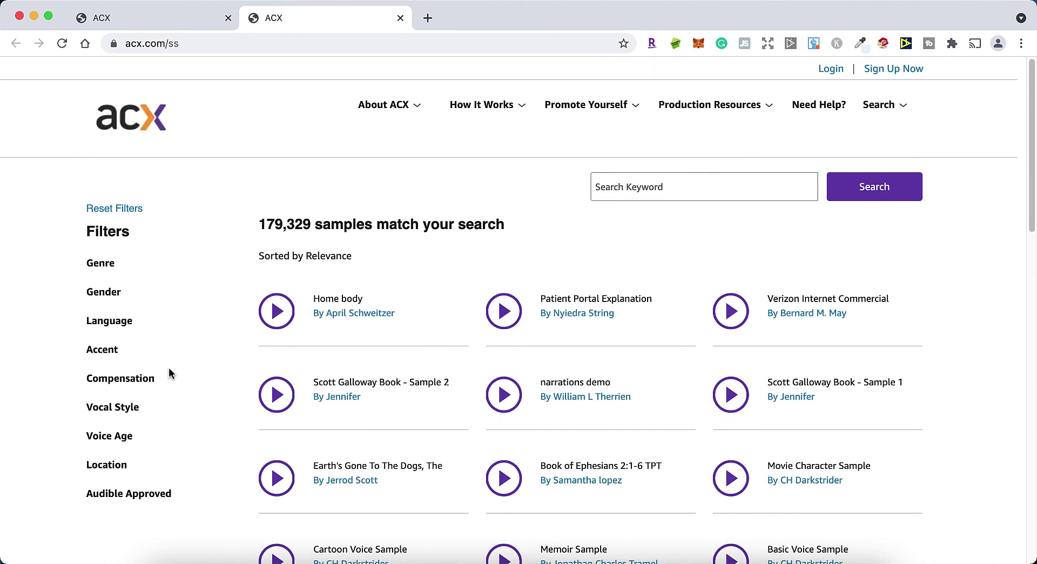